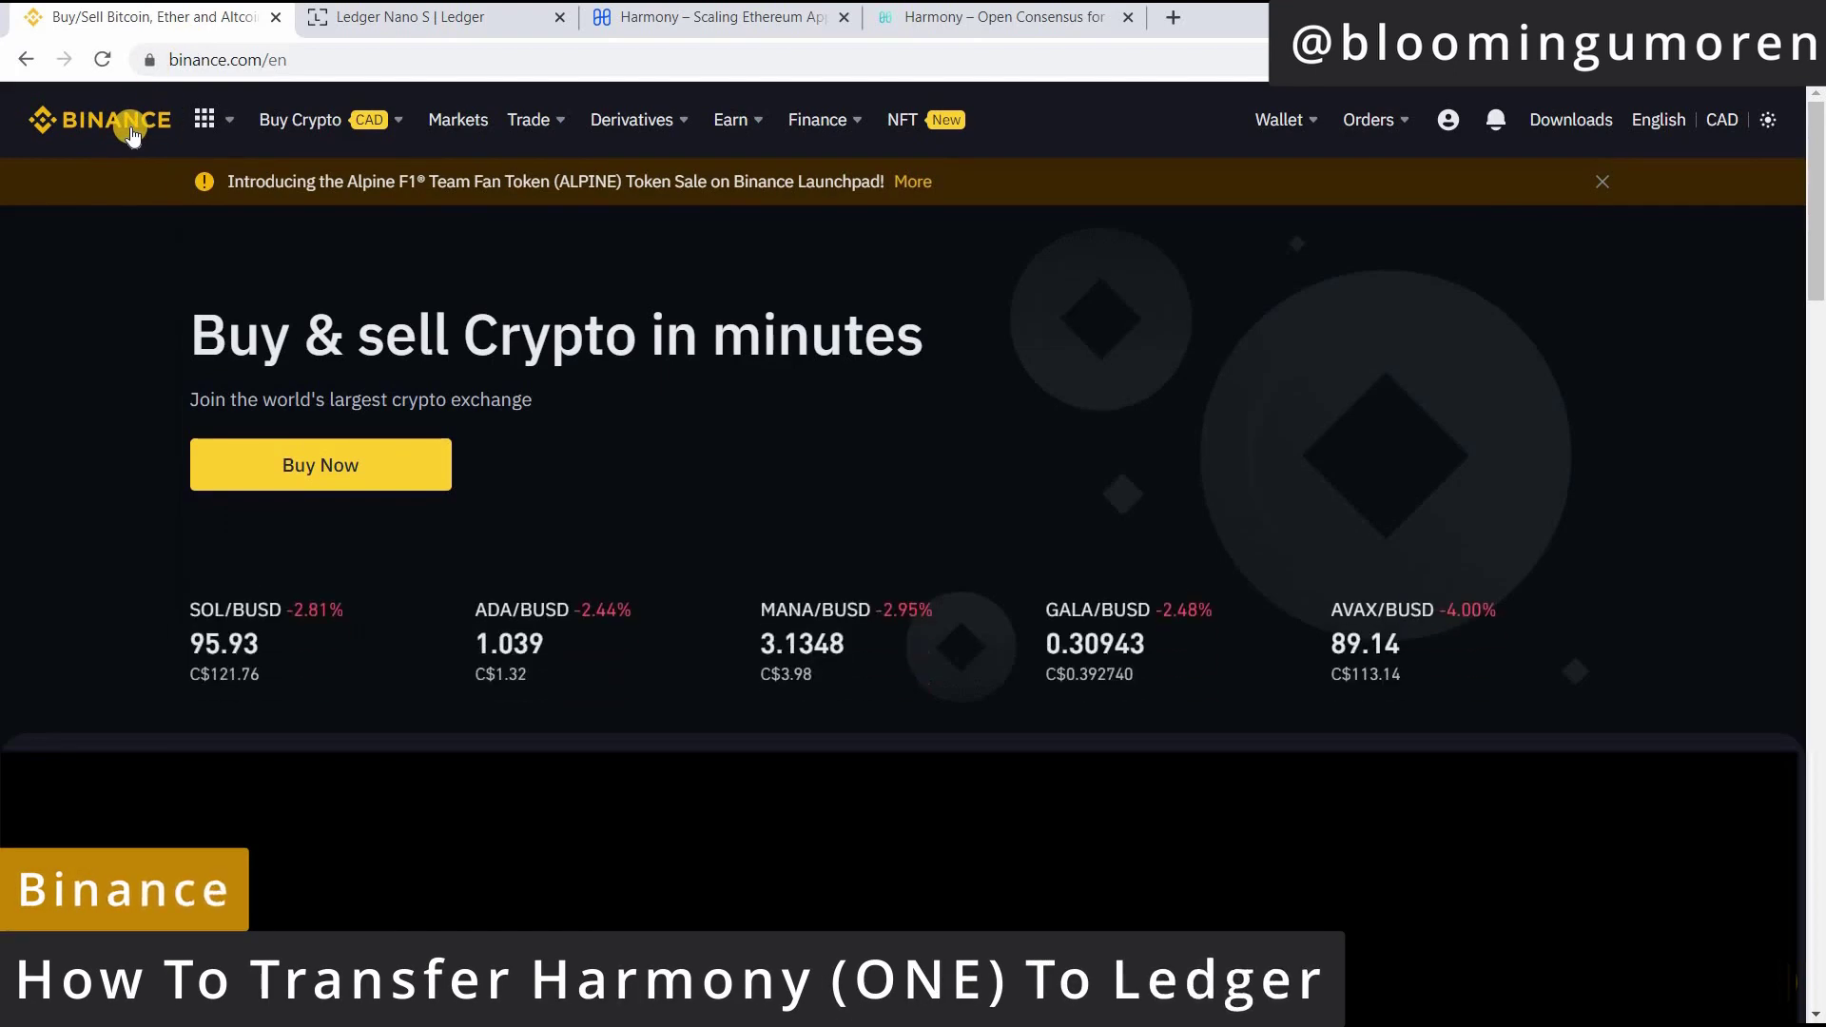
Step: Switch the browser to the Ledger Nano S product page priced at CA$89.00
left_click(416, 19)
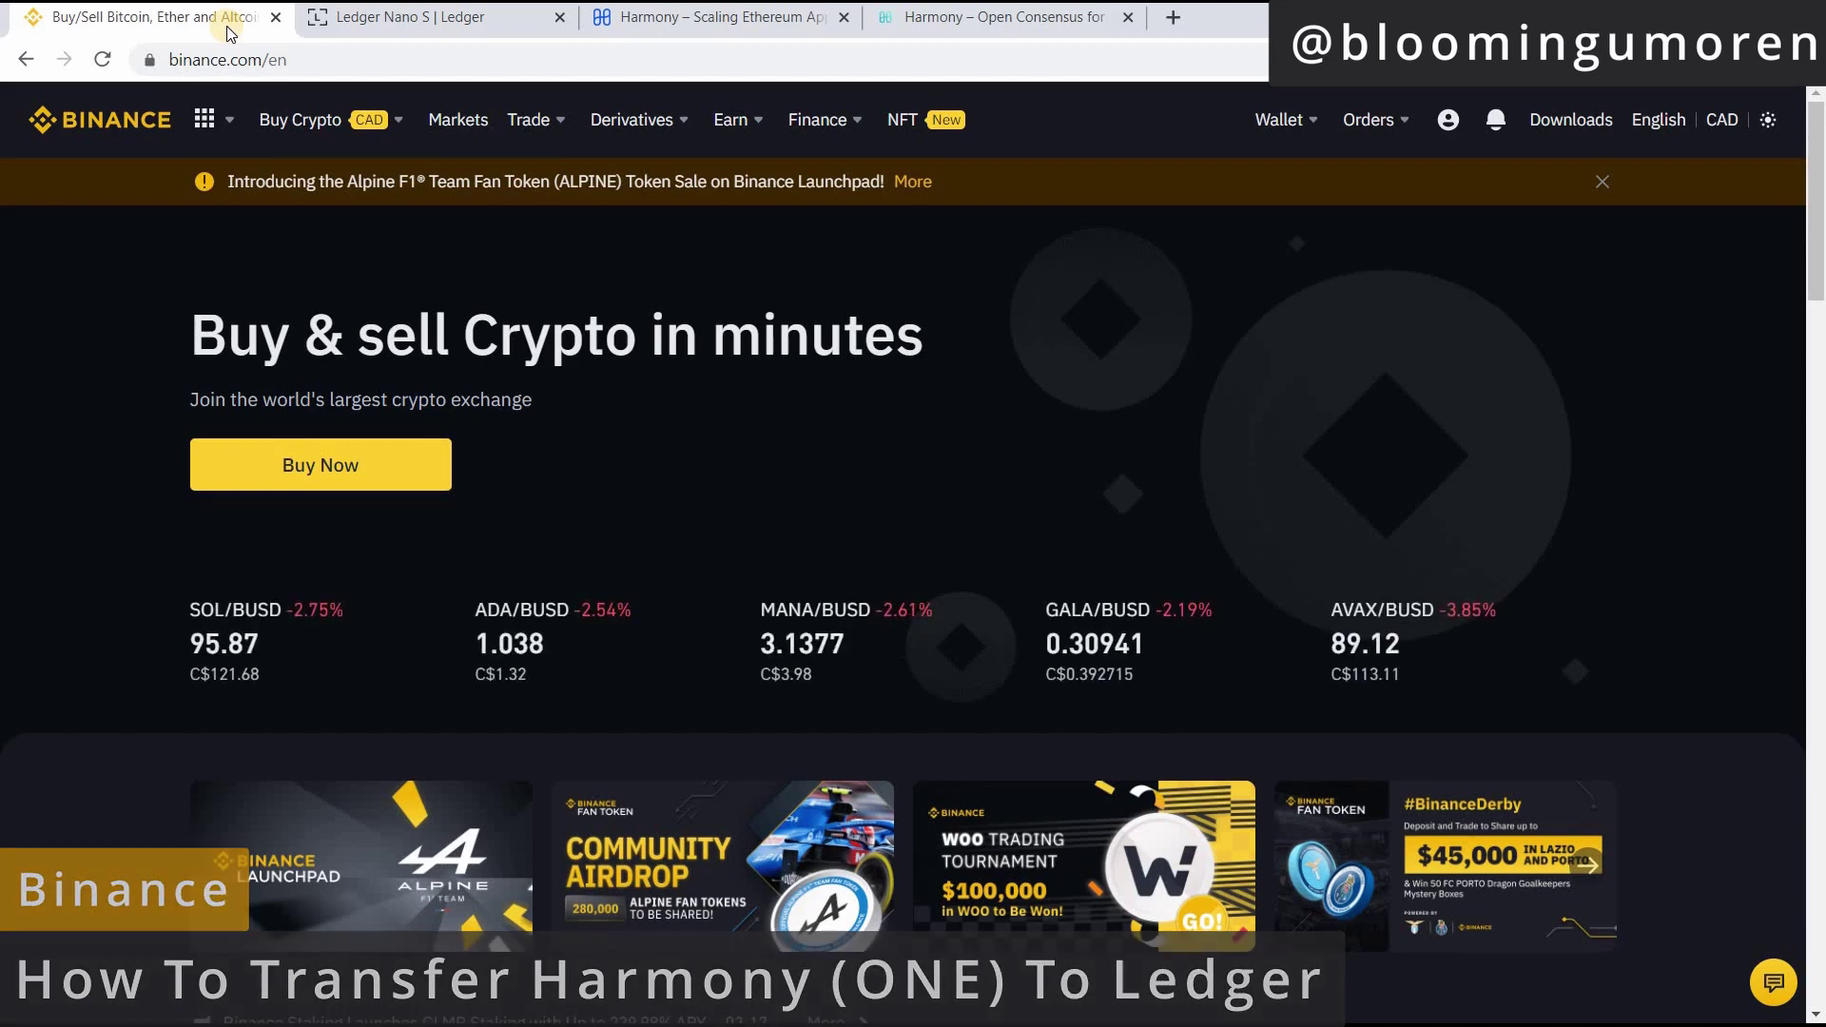
left_click(407, 36)
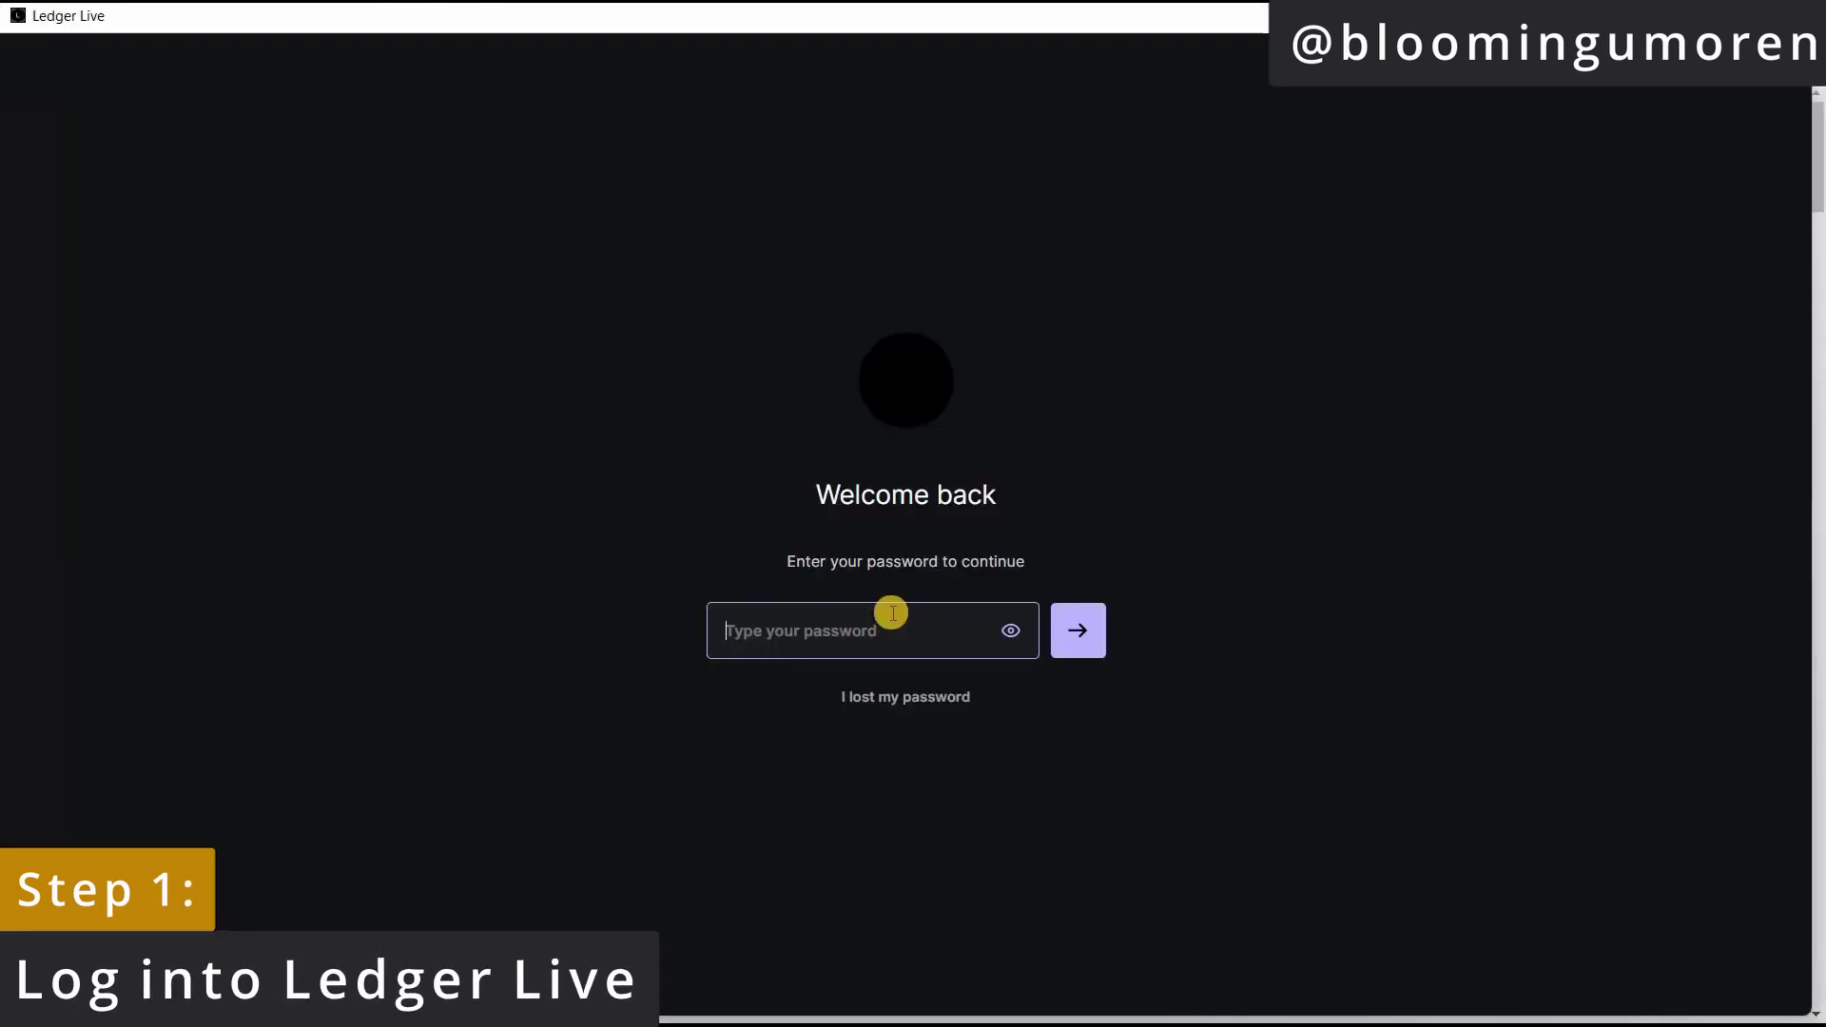
Step: Unlock Ledger Live with the account password to reach the Portfolio dashboard
type("•")
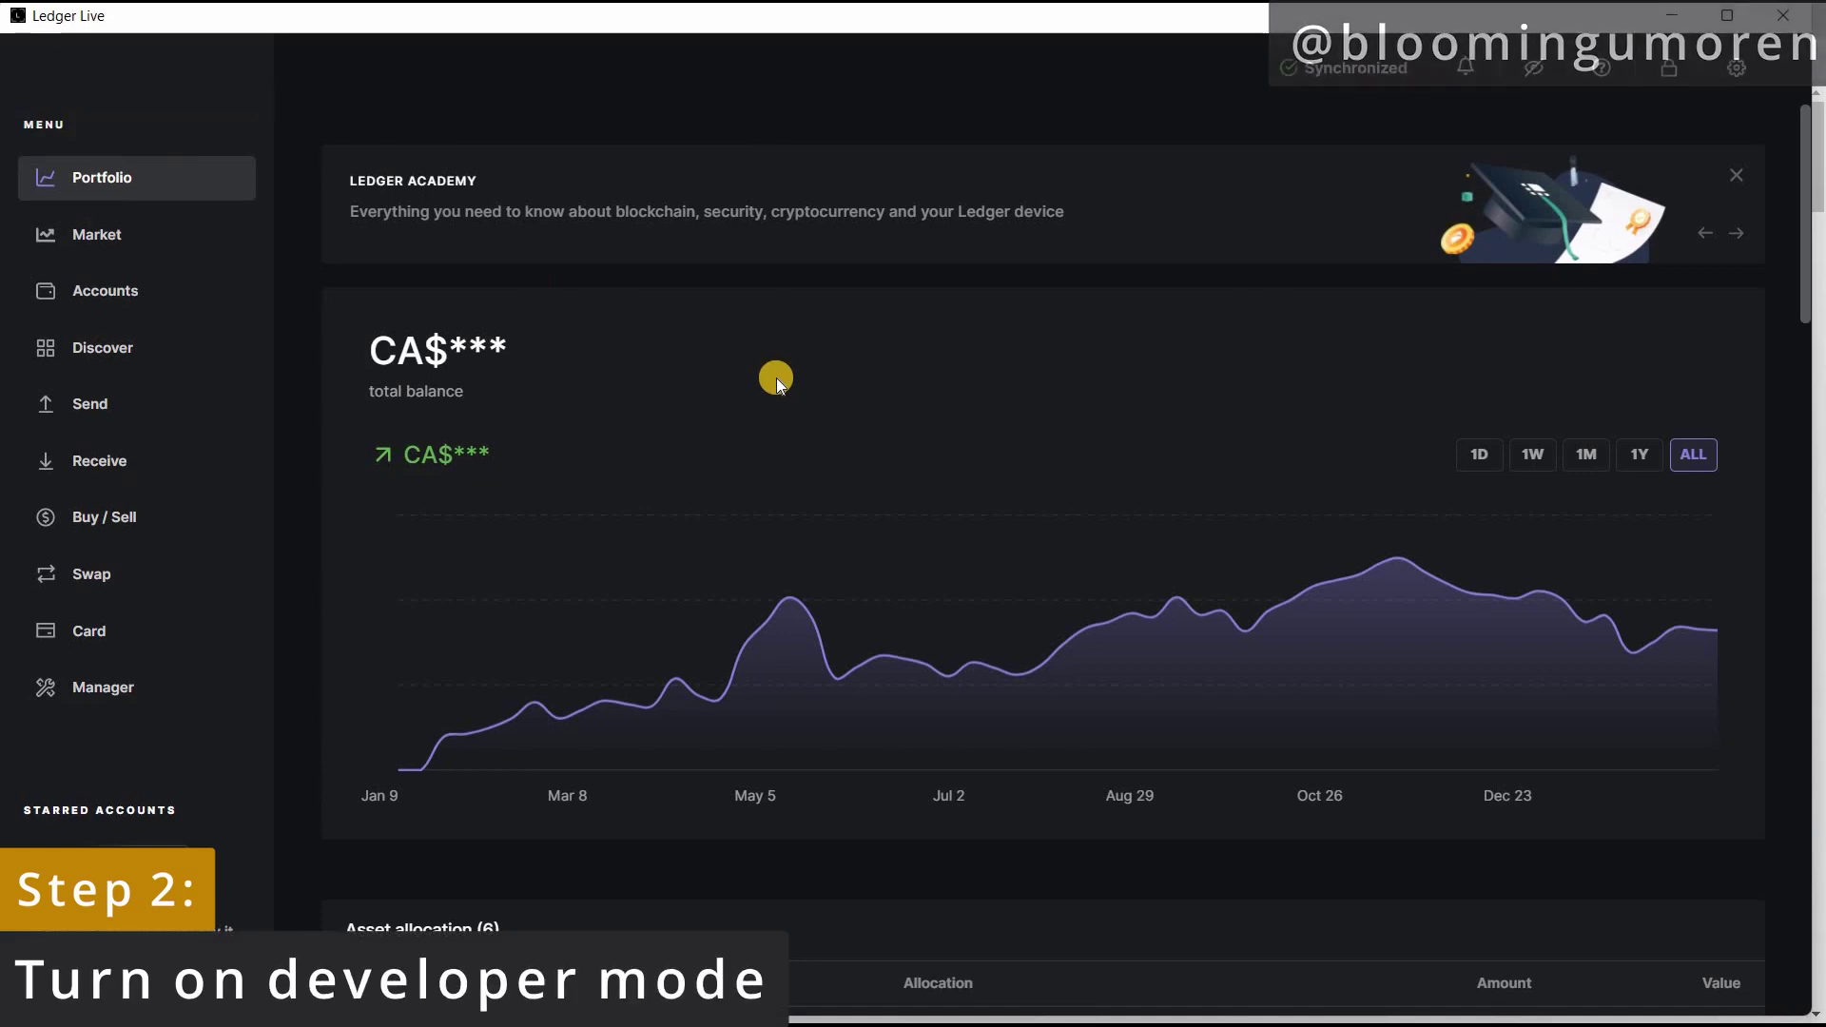
Step: Turn on Developer mode in Ledger Live's Experimental features settings
left_click(1733, 71)
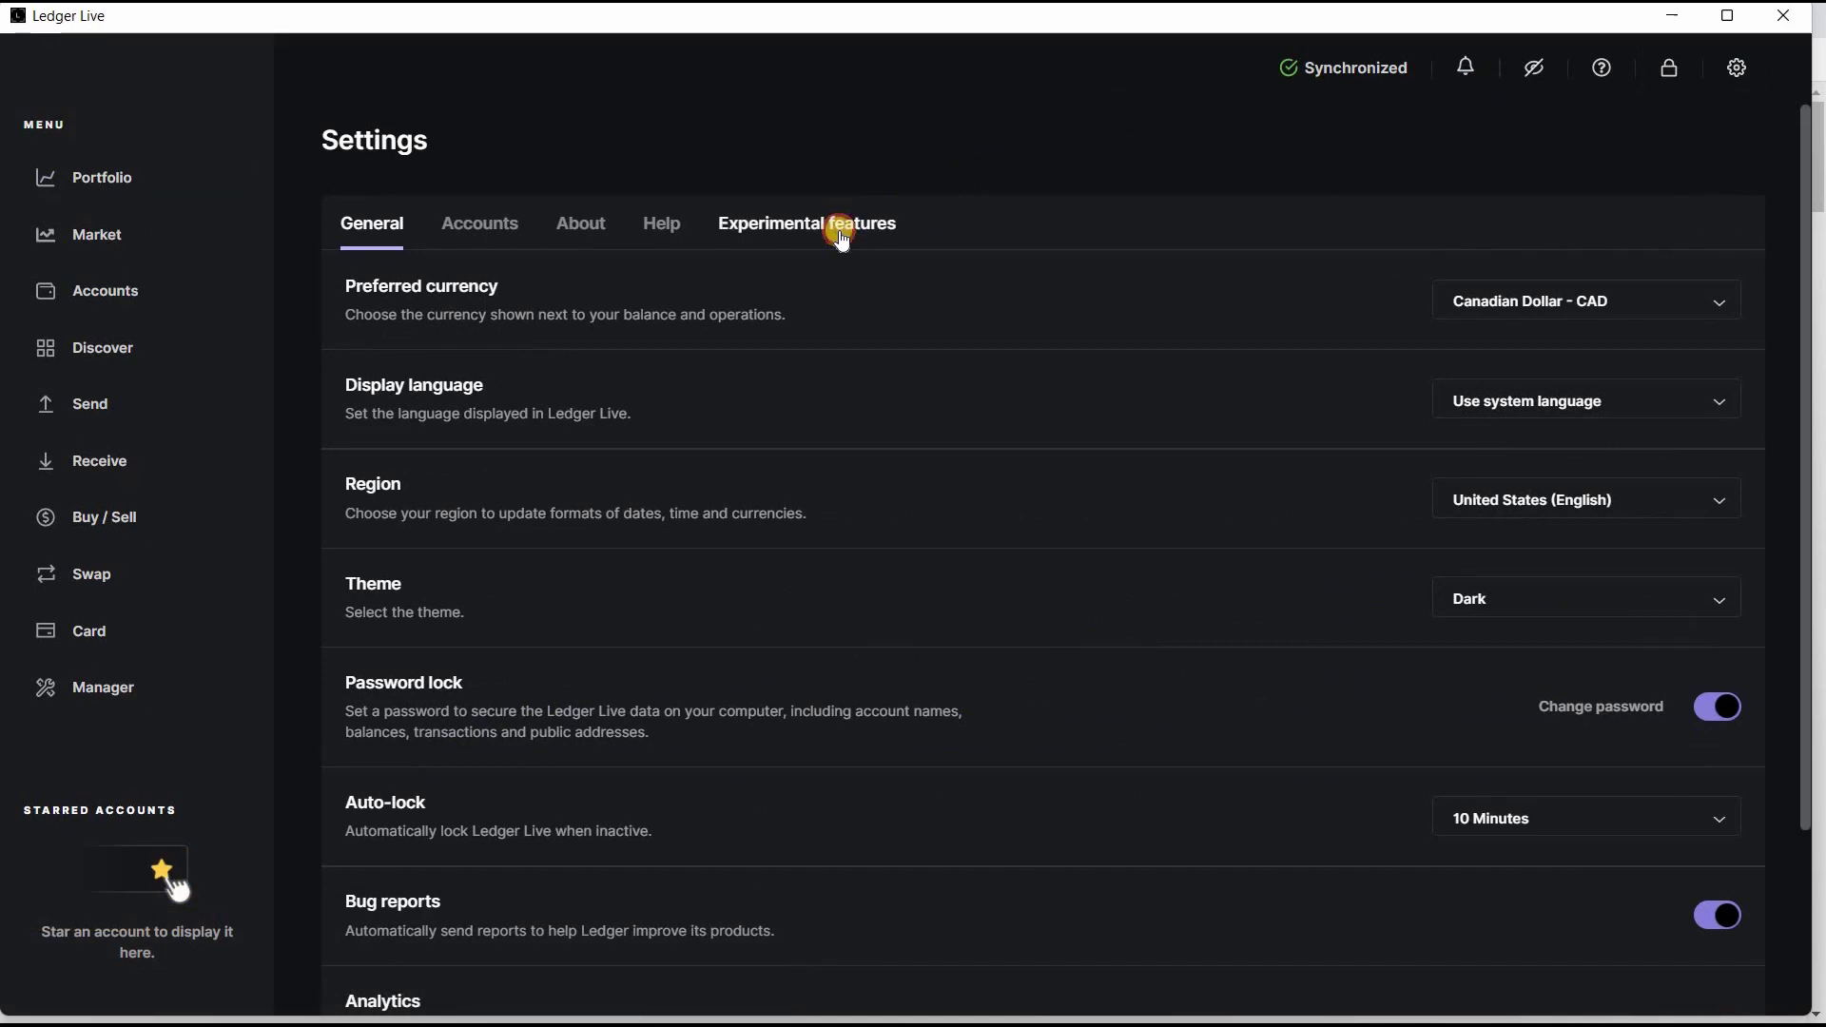
left_click(841, 236)
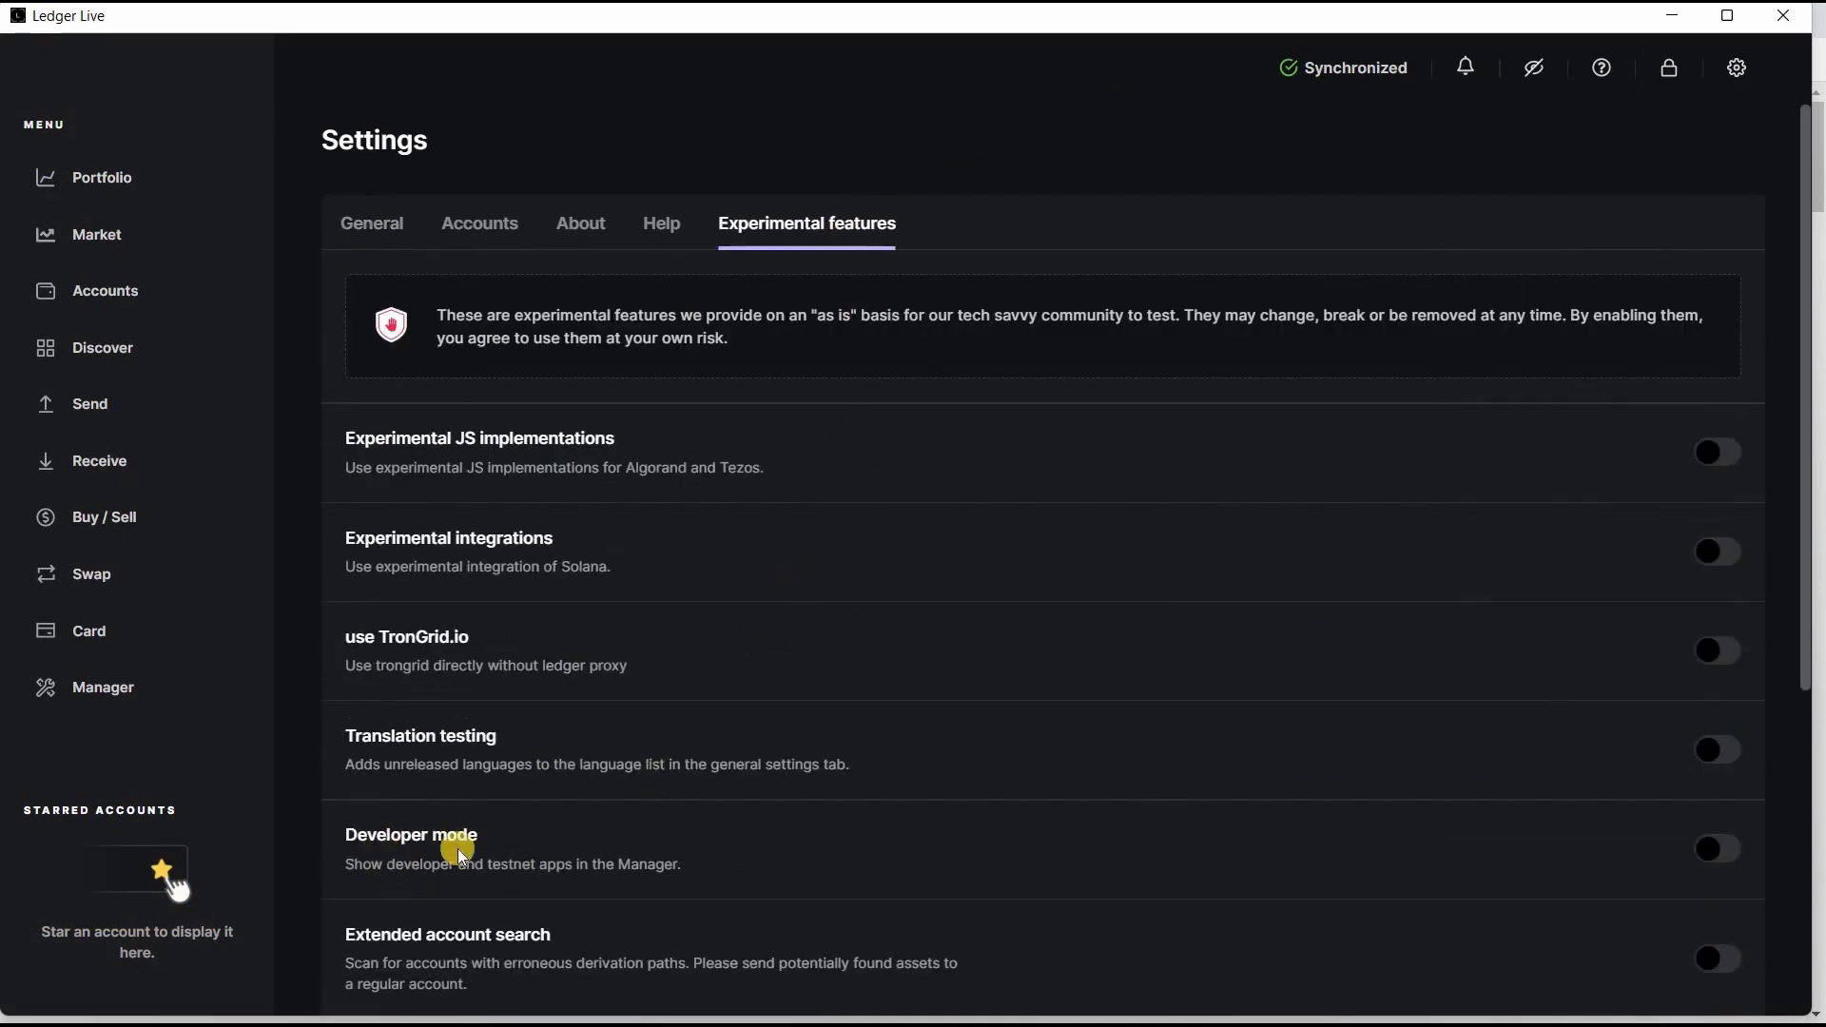
left_click(1737, 849)
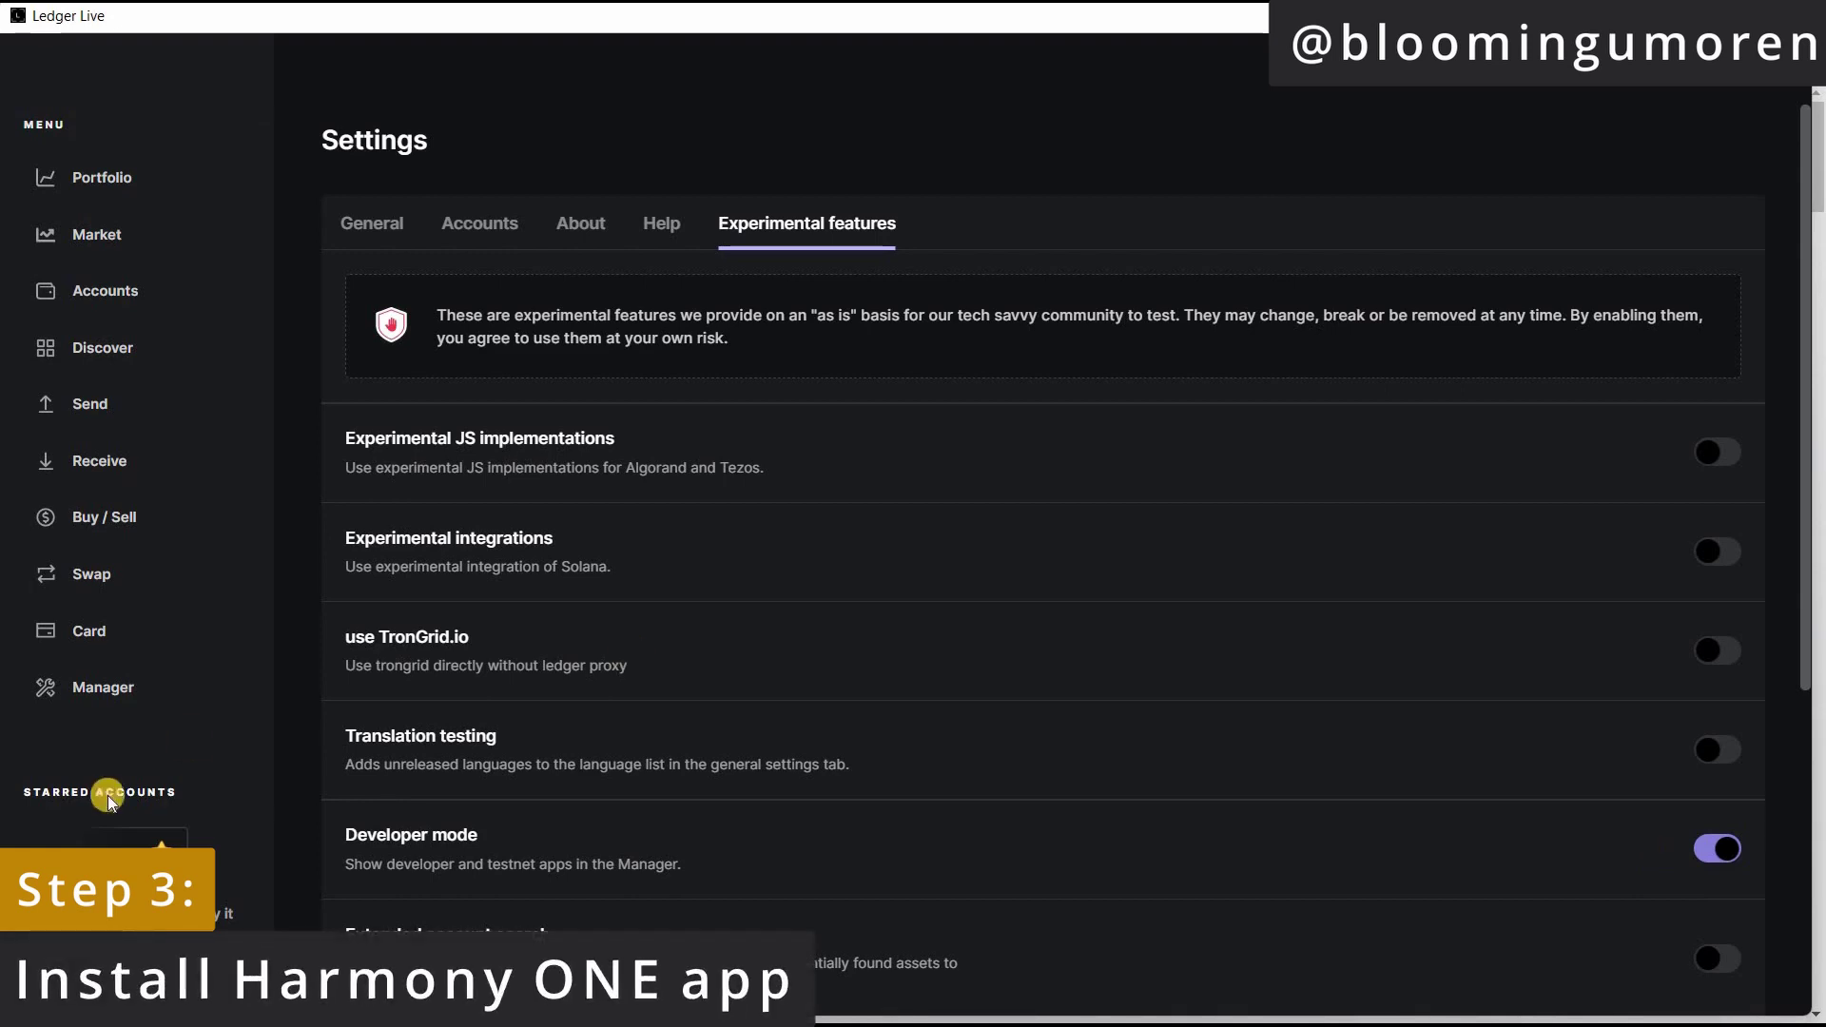
Step: Open the Manager for the connected Ledger Nano S on firmware 2.1.0
left_click(100, 689)
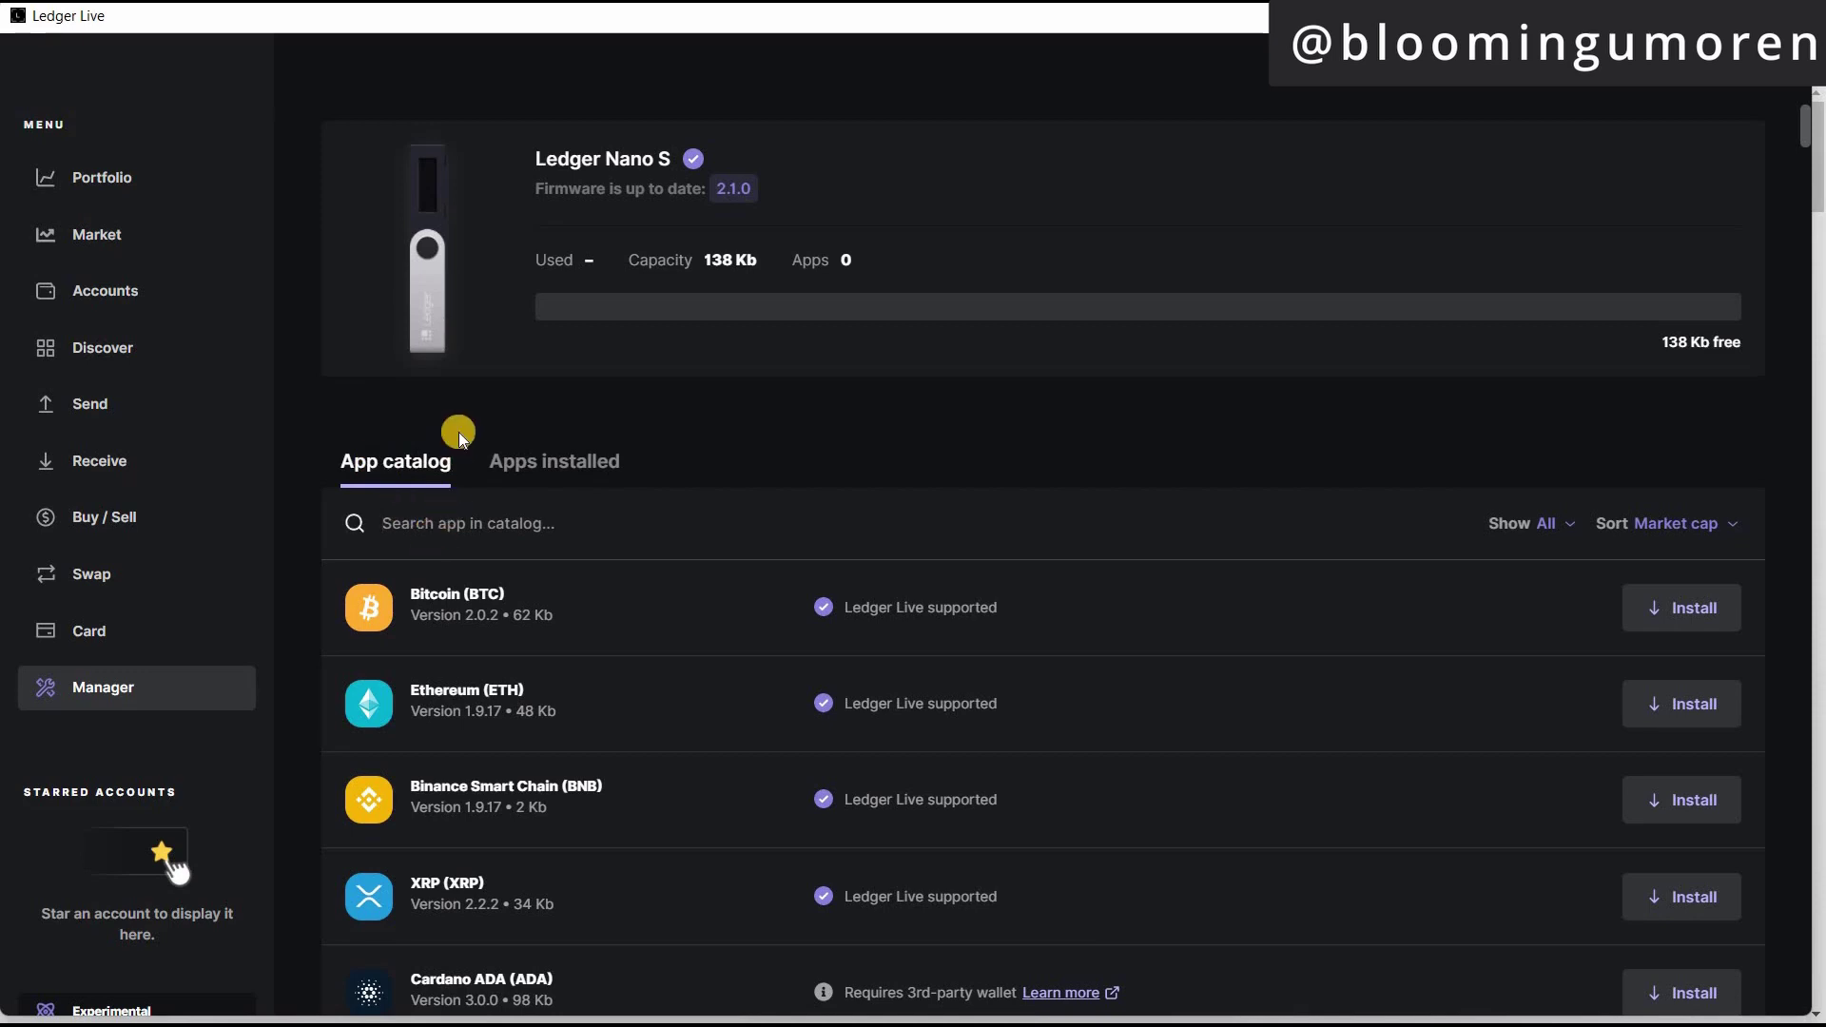
Step: Search the catalog for 'harmo', install Harmony One, and review the installed apps
type("harmo")
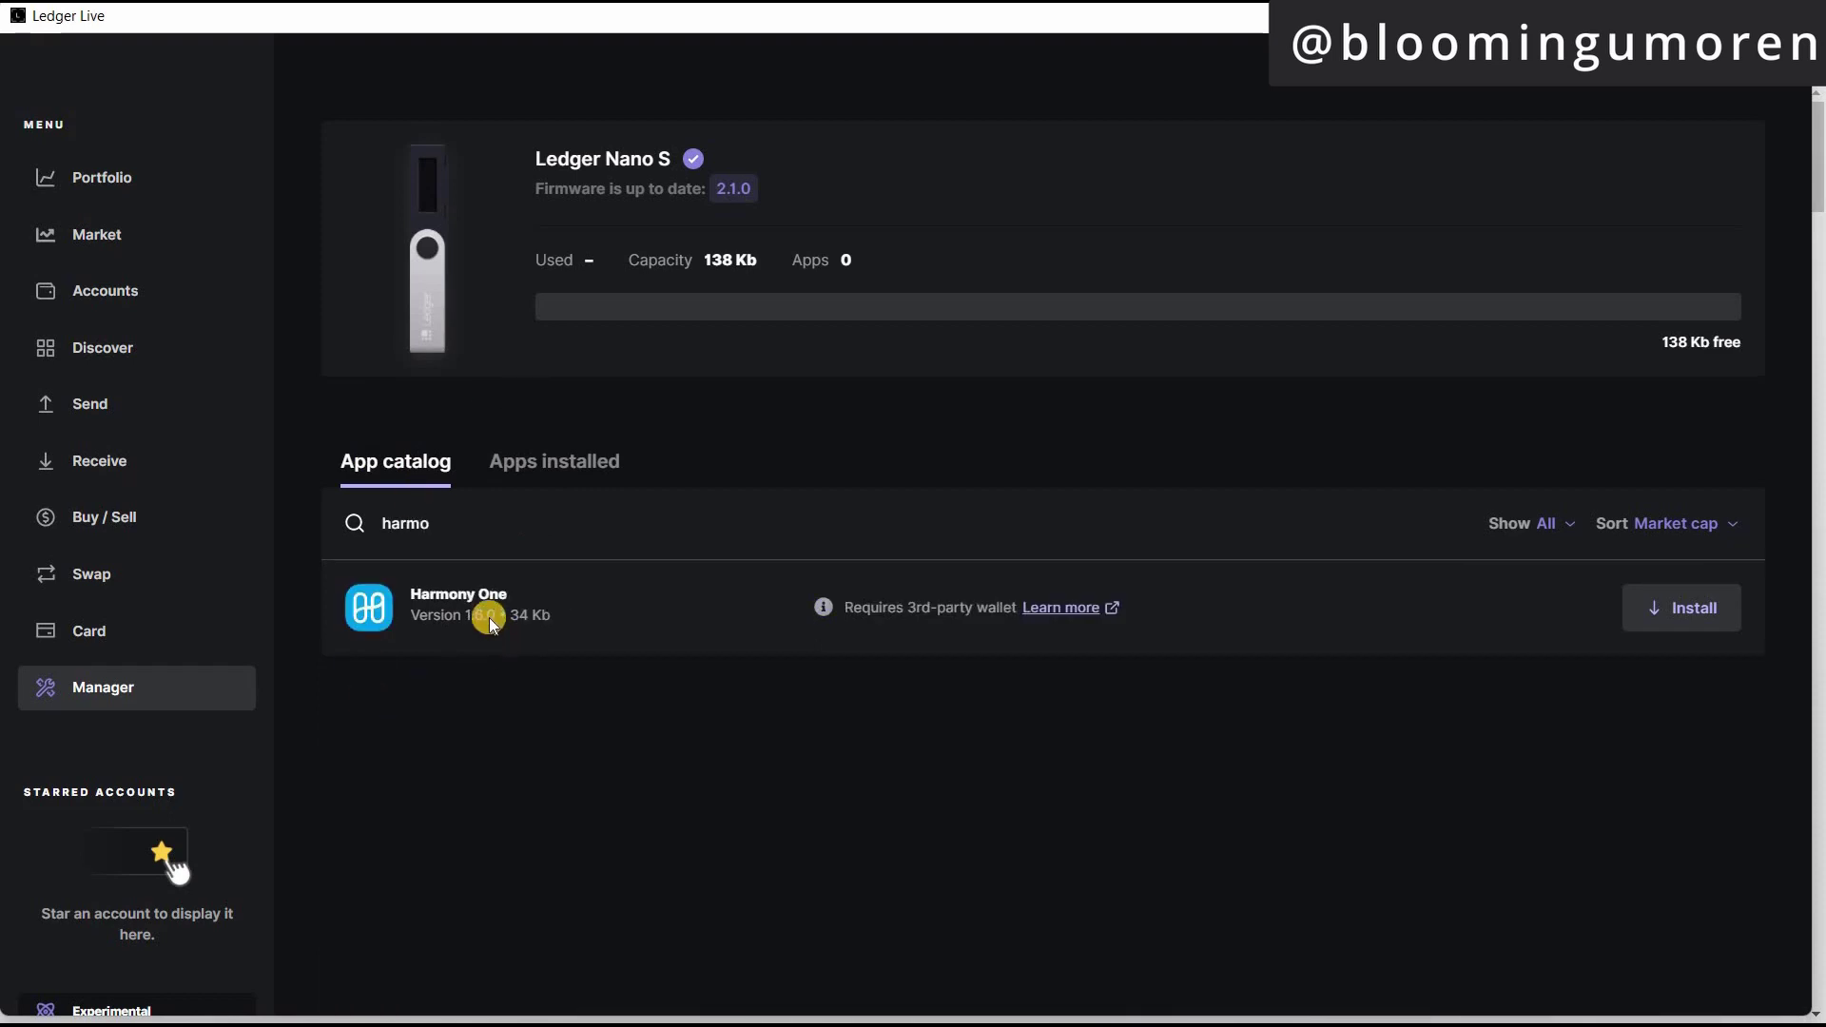
left_click(1691, 609)
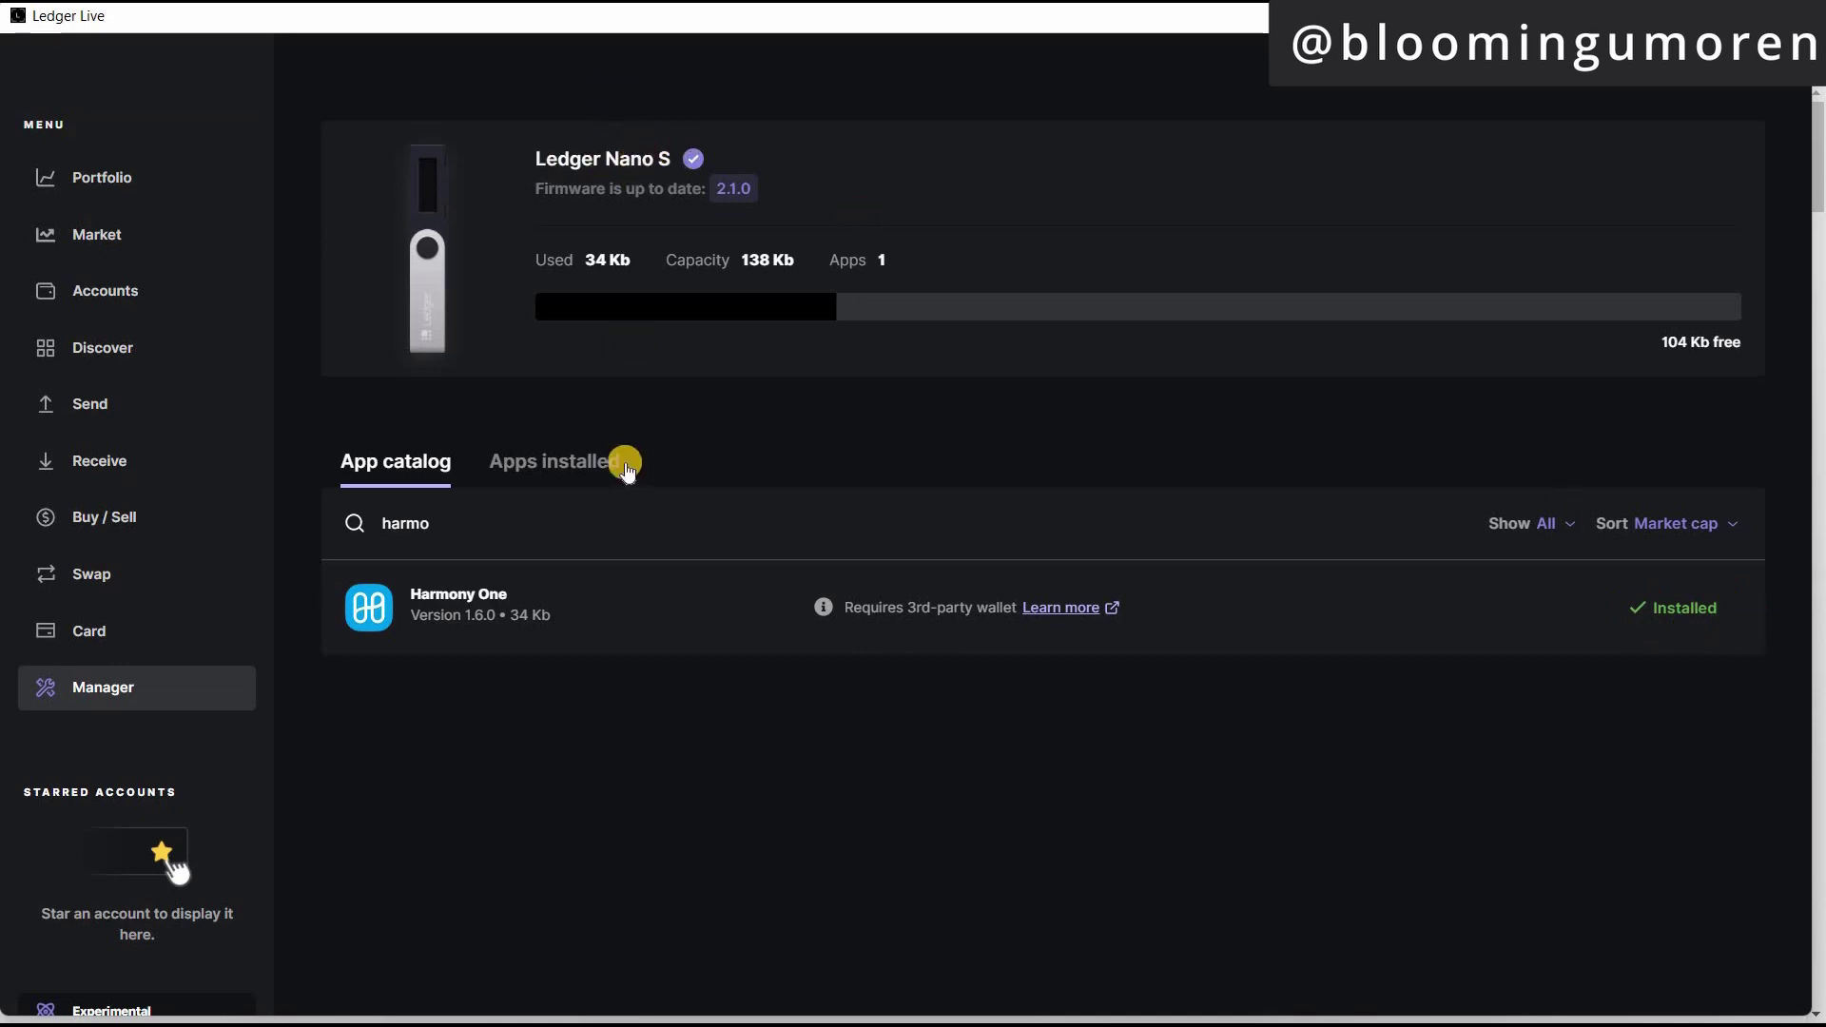
left_click(581, 458)
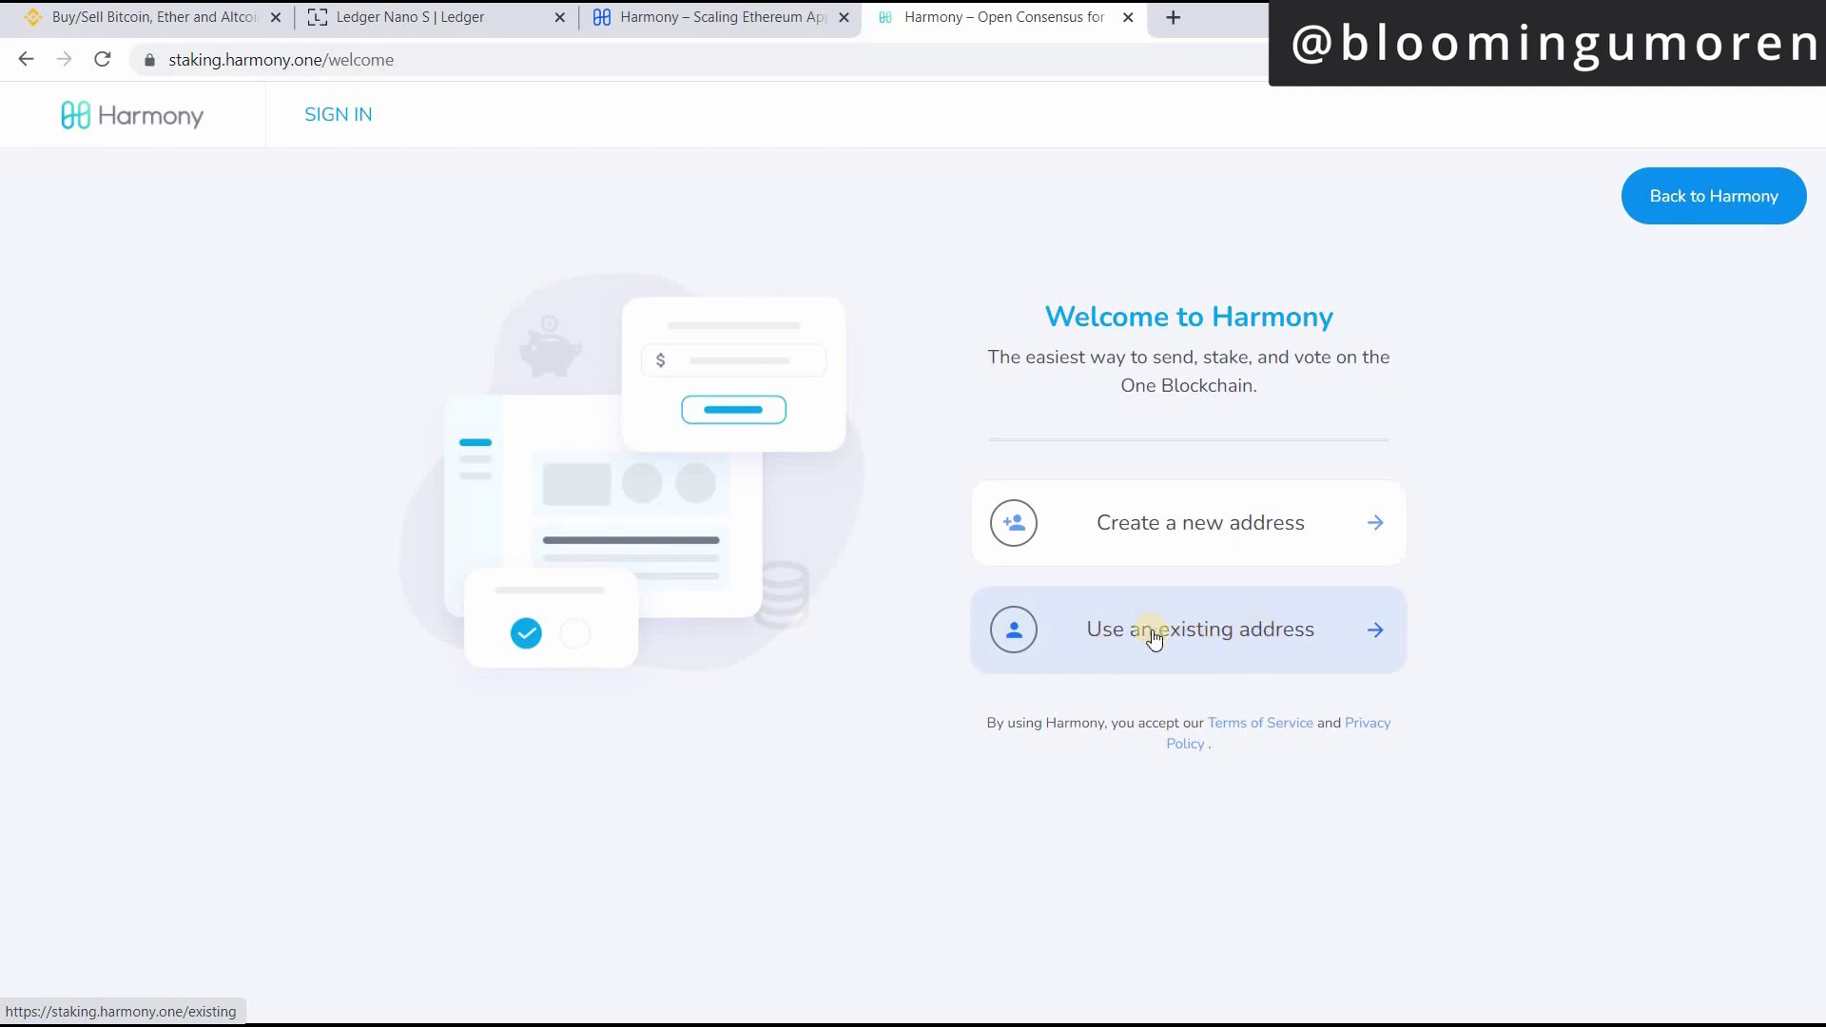
Step: Choose 'Use an existing address' on the Harmony staking welcome page
left_click(1272, 643)
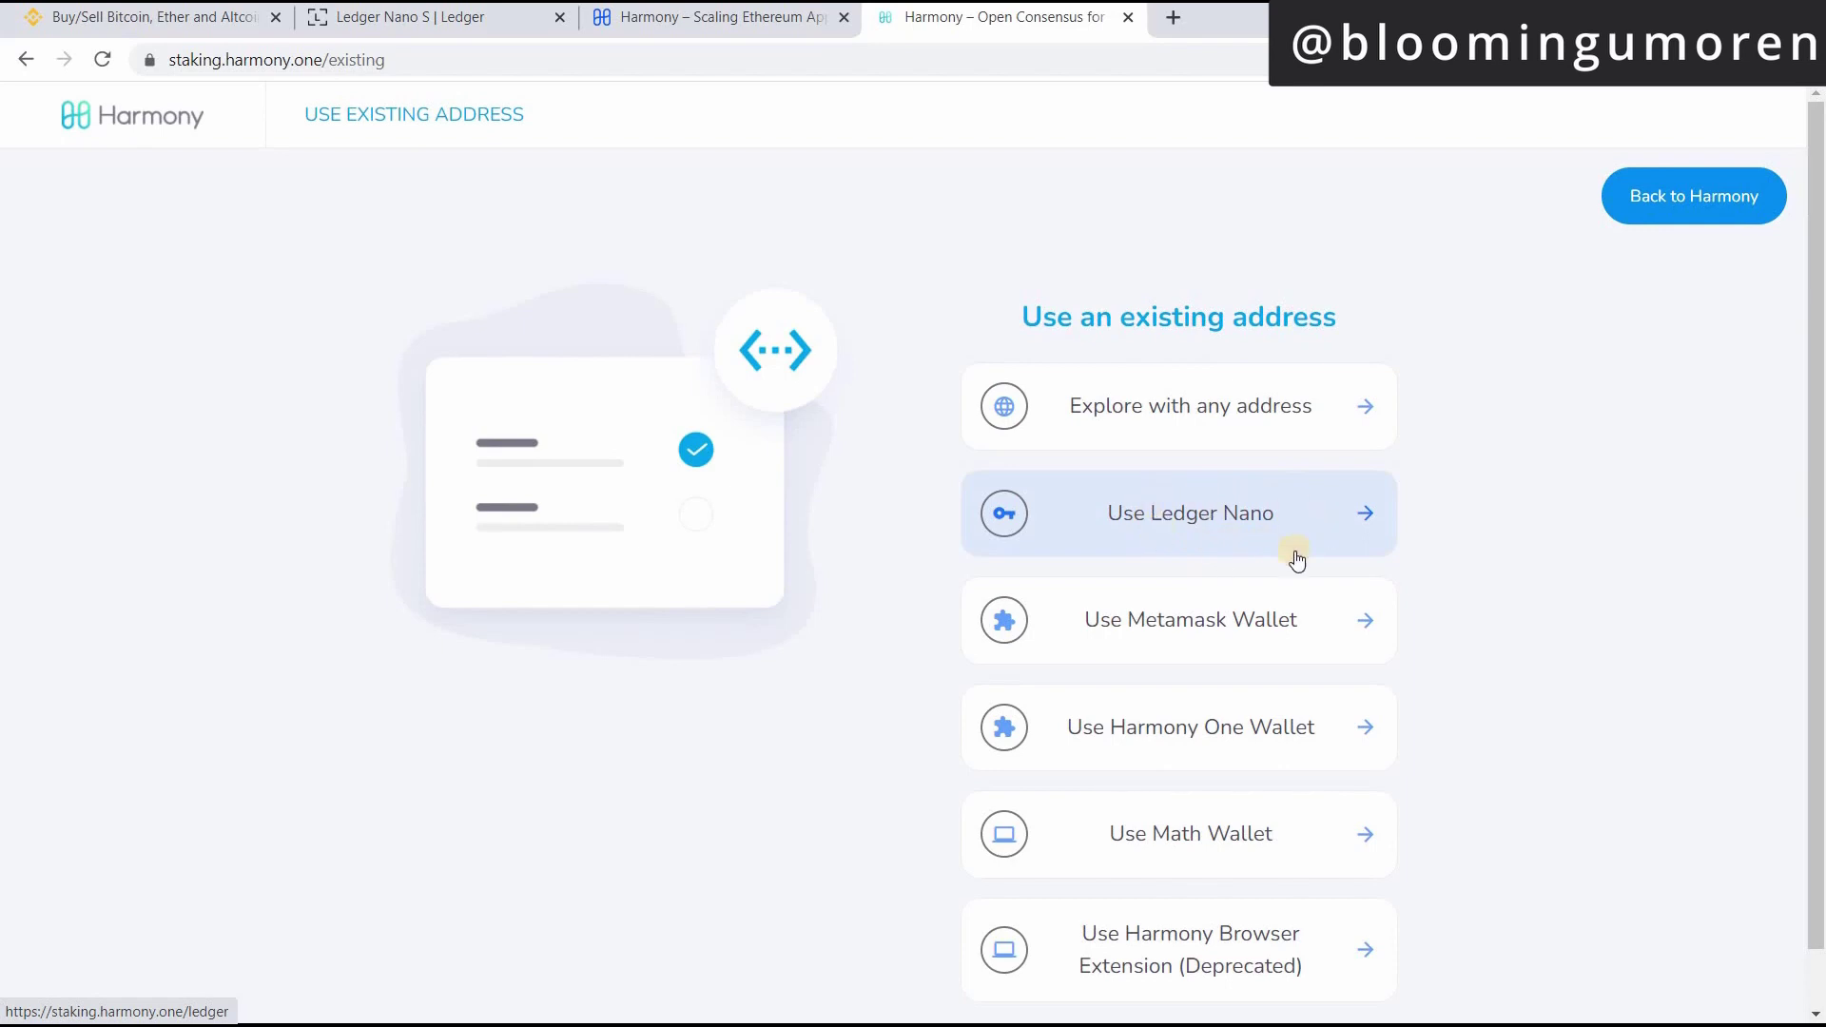
Step: Sign into Harmony Staking with the Ledger Nano, dismissing the Nano S popup
left_click(1210, 529)
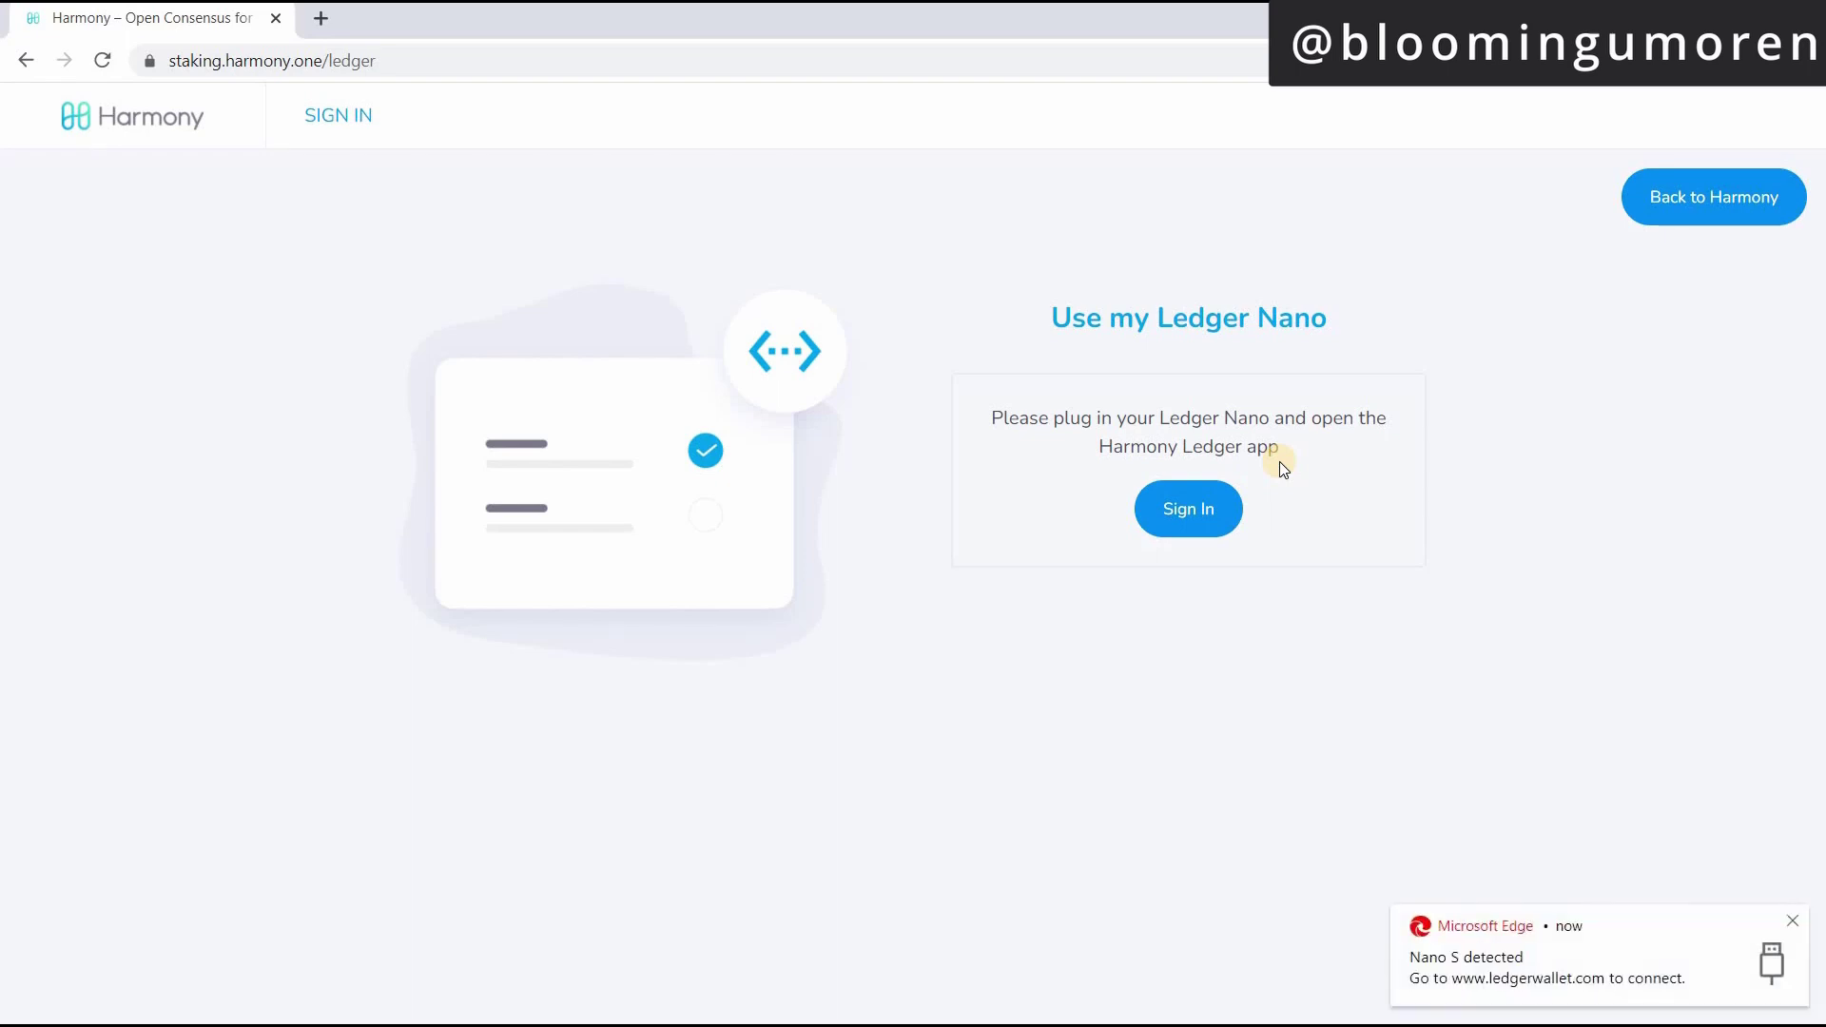
left_click(1482, 969)
left_click(1200, 514)
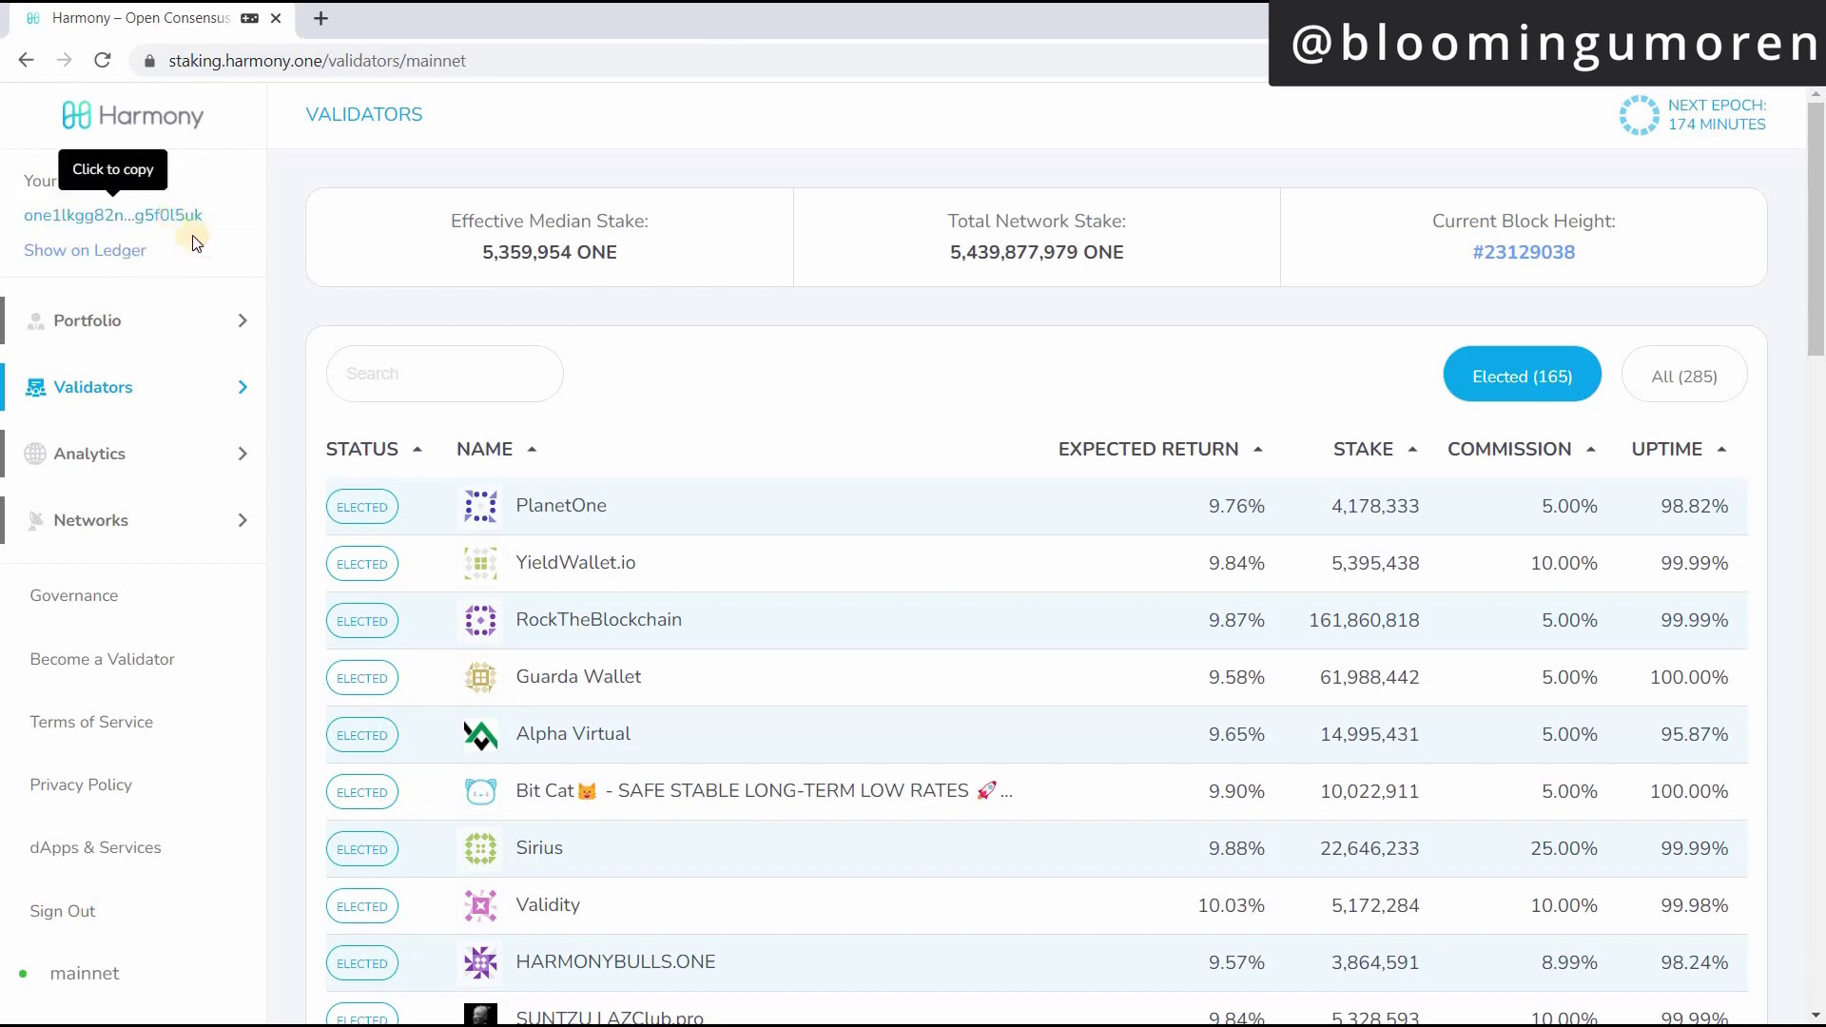
Step: Open the Portfolio page for the signed-in Ledger address
left_click(108, 322)
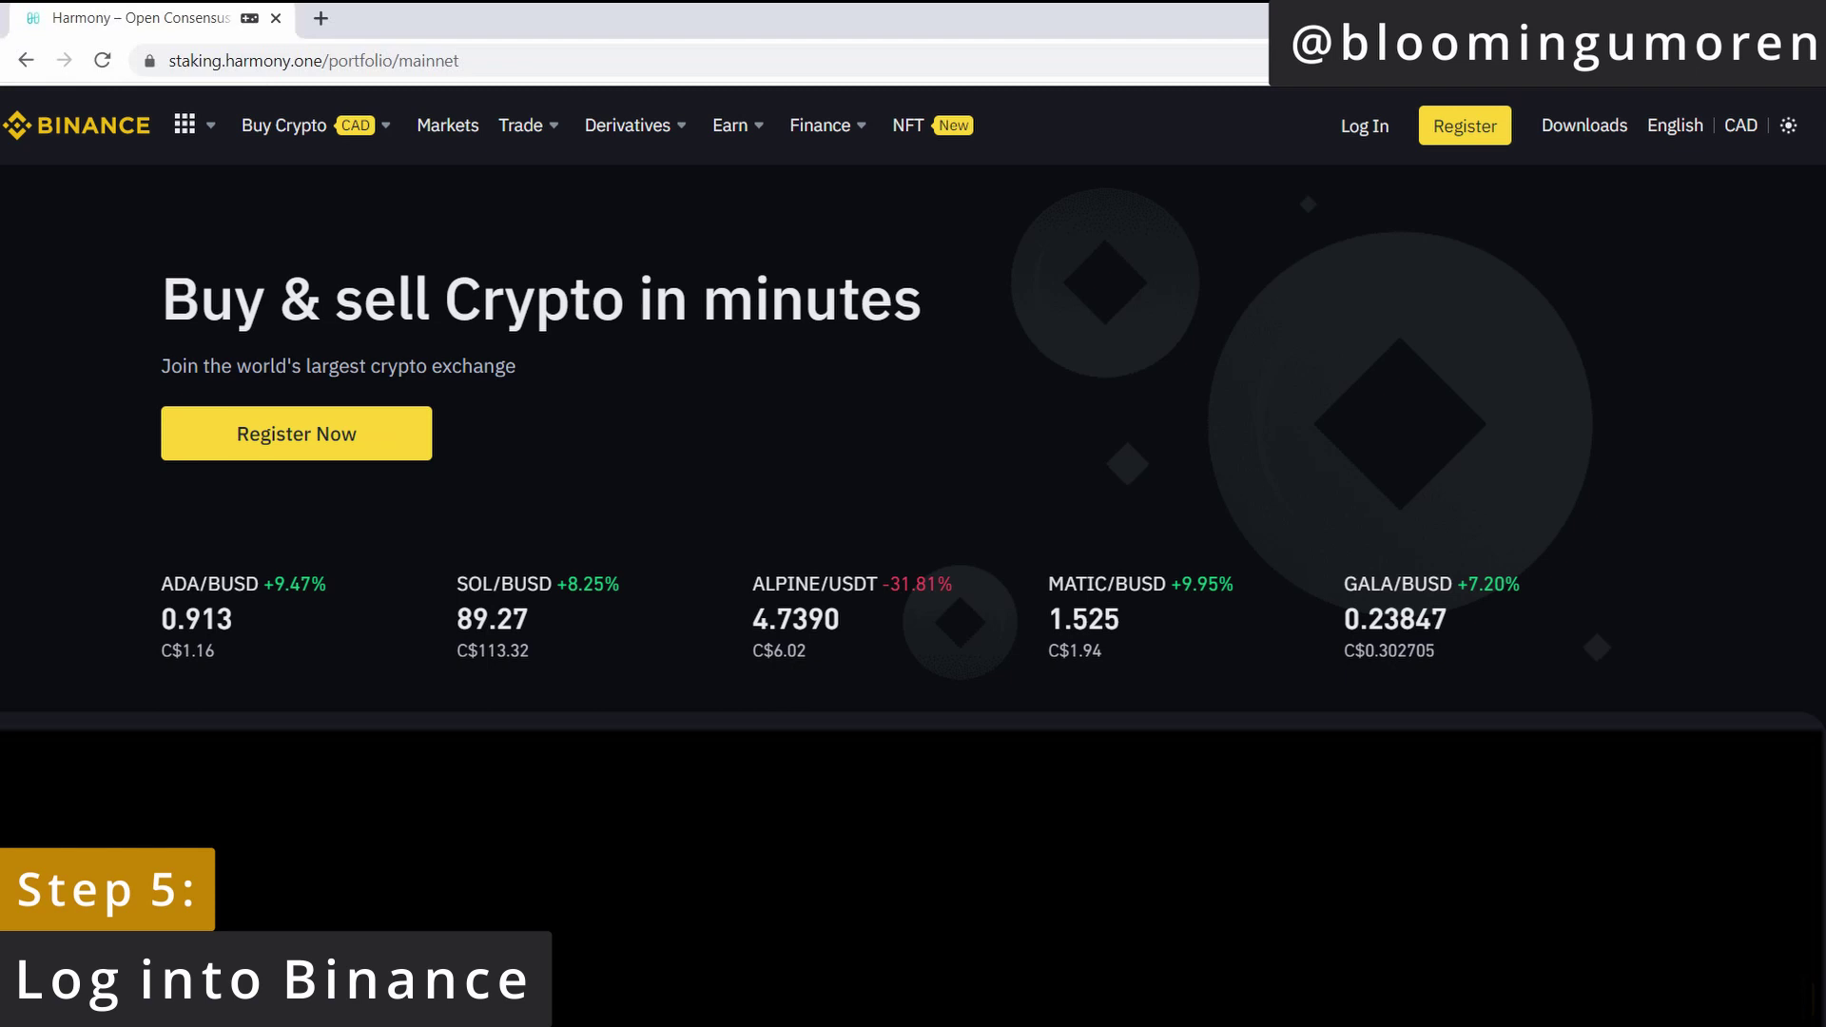
Step: Load binance.com/en in a new browser tab
left_click(330, 28)
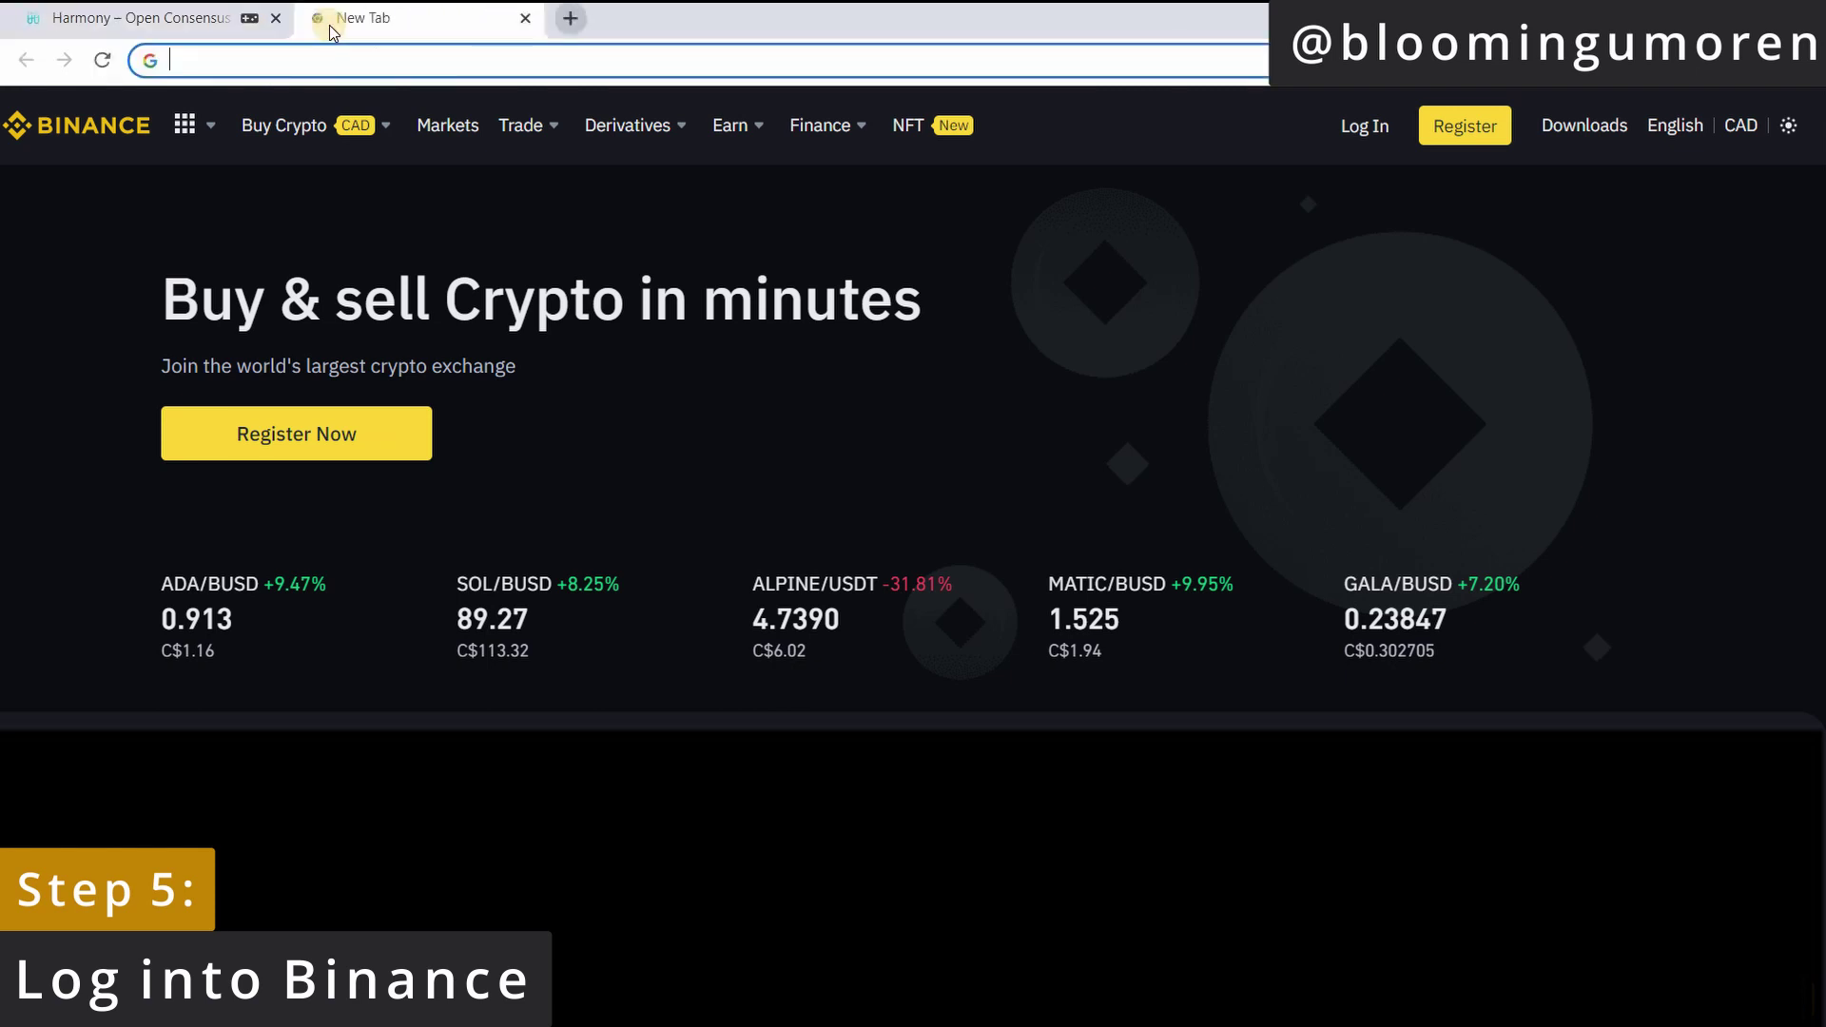
type("binance.com/en")
key("Return")
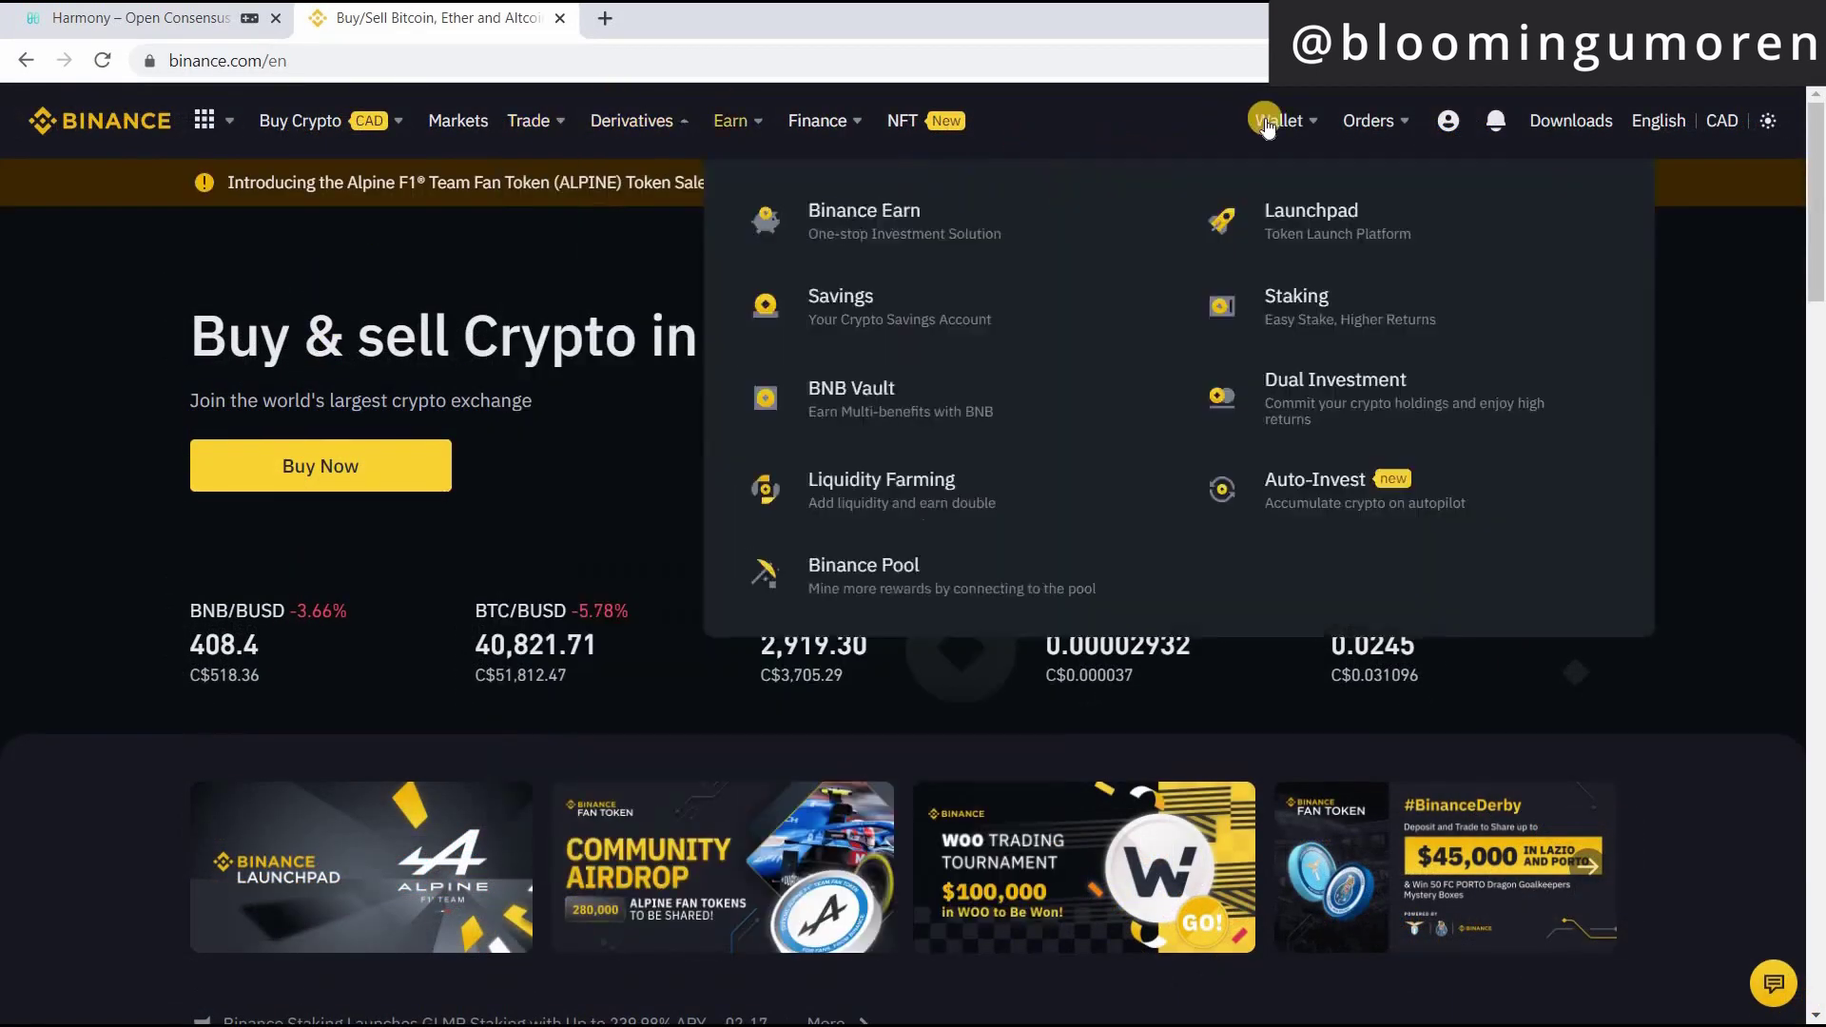
Step: Open the Fiat and Spot wallet and bring the 523.5 ONE balance into view
mouse_move(1266, 124)
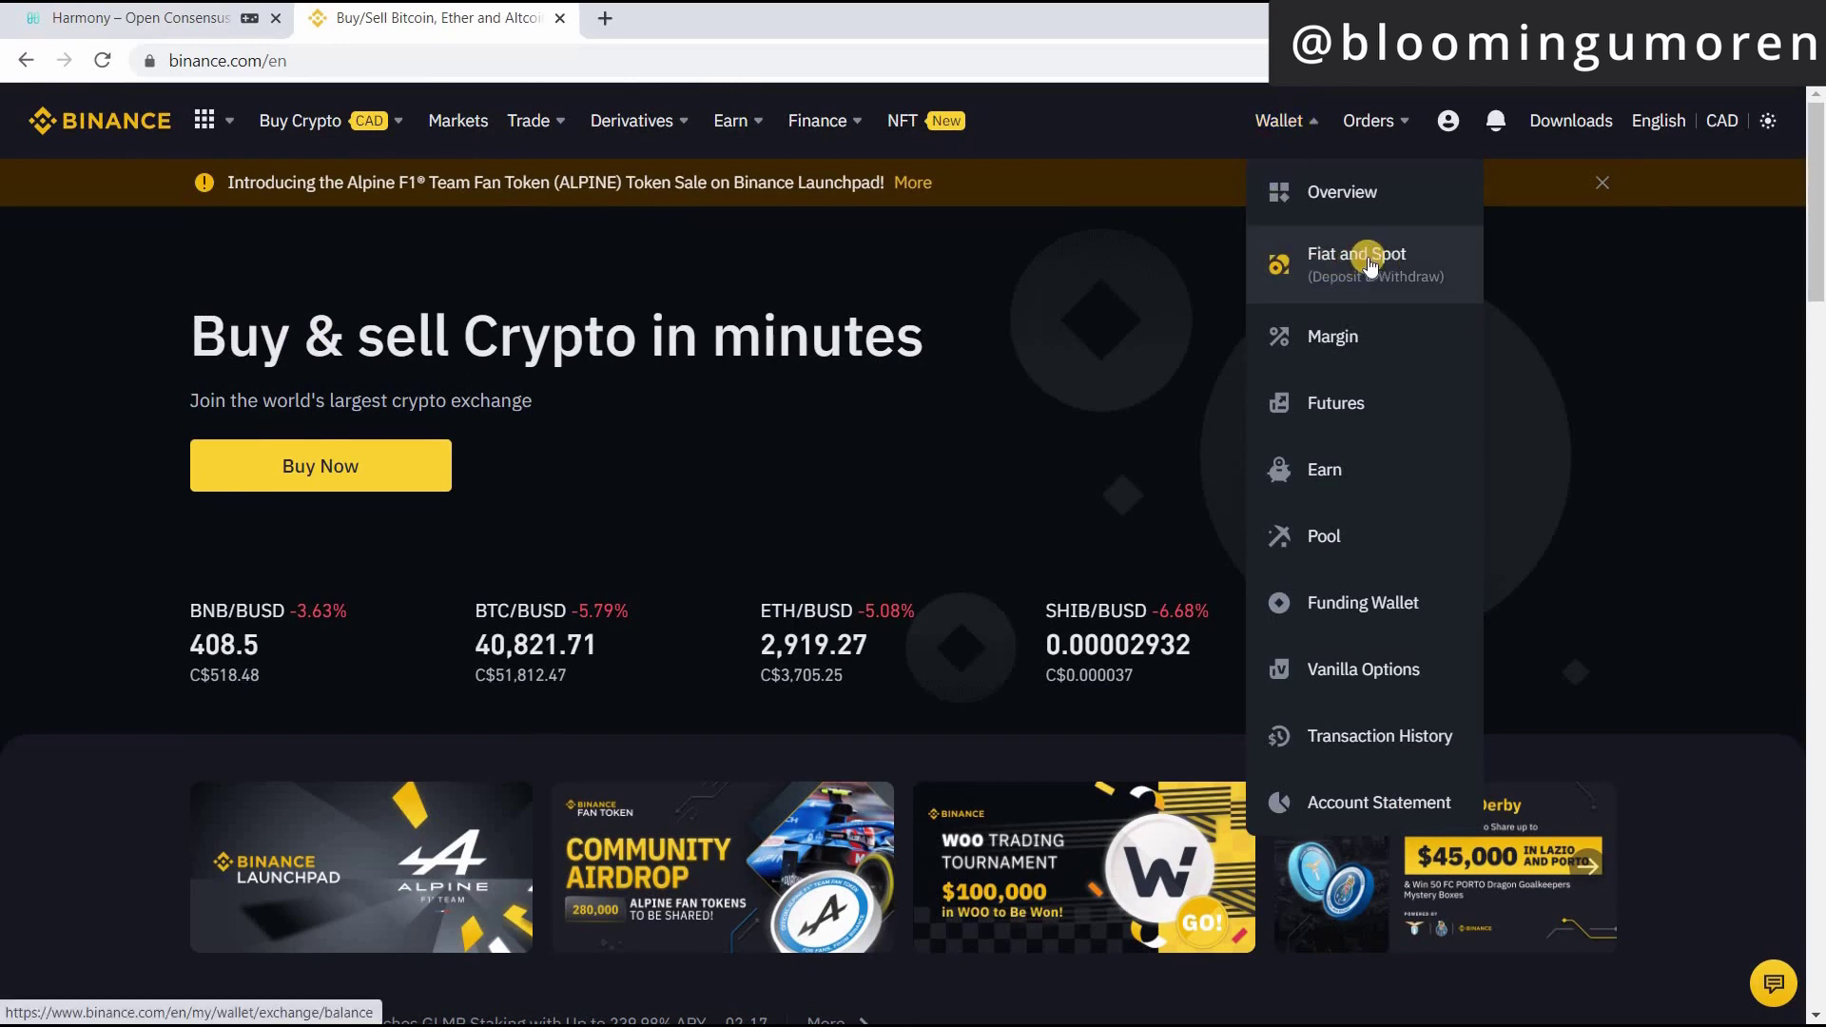
left_click(1369, 264)
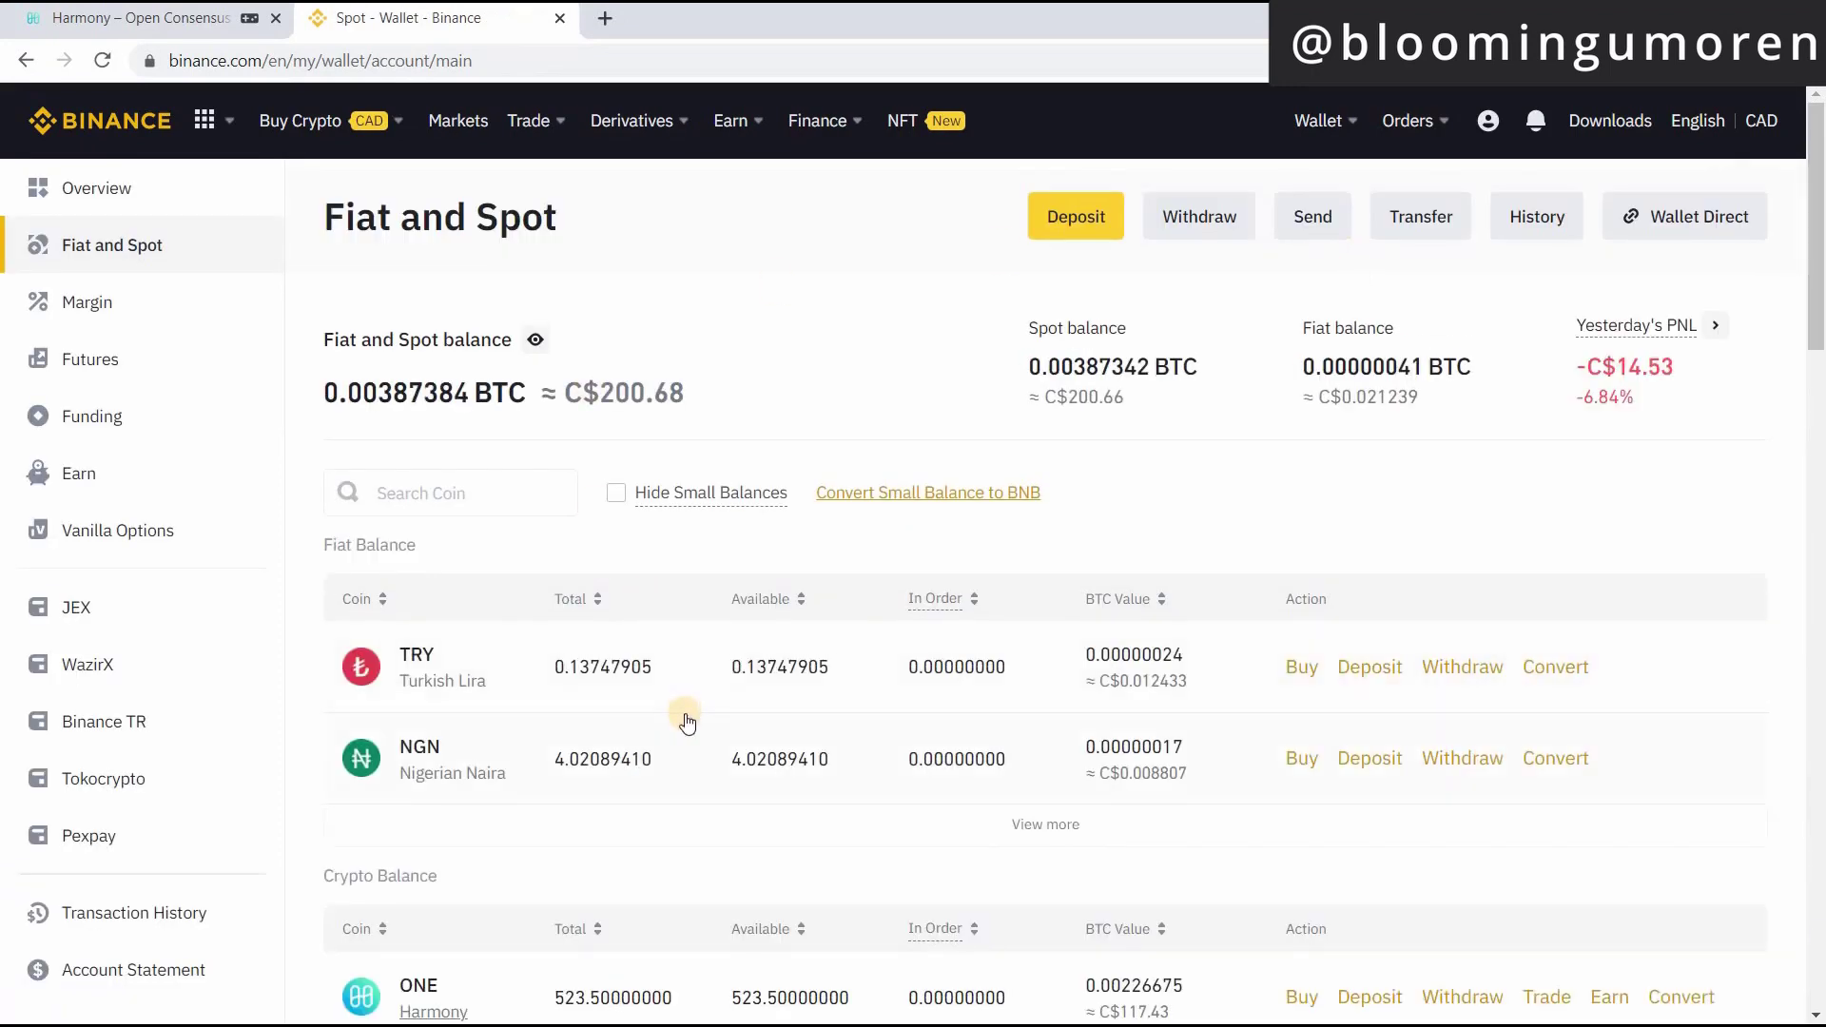
scroll(686, 723, "down", 3)
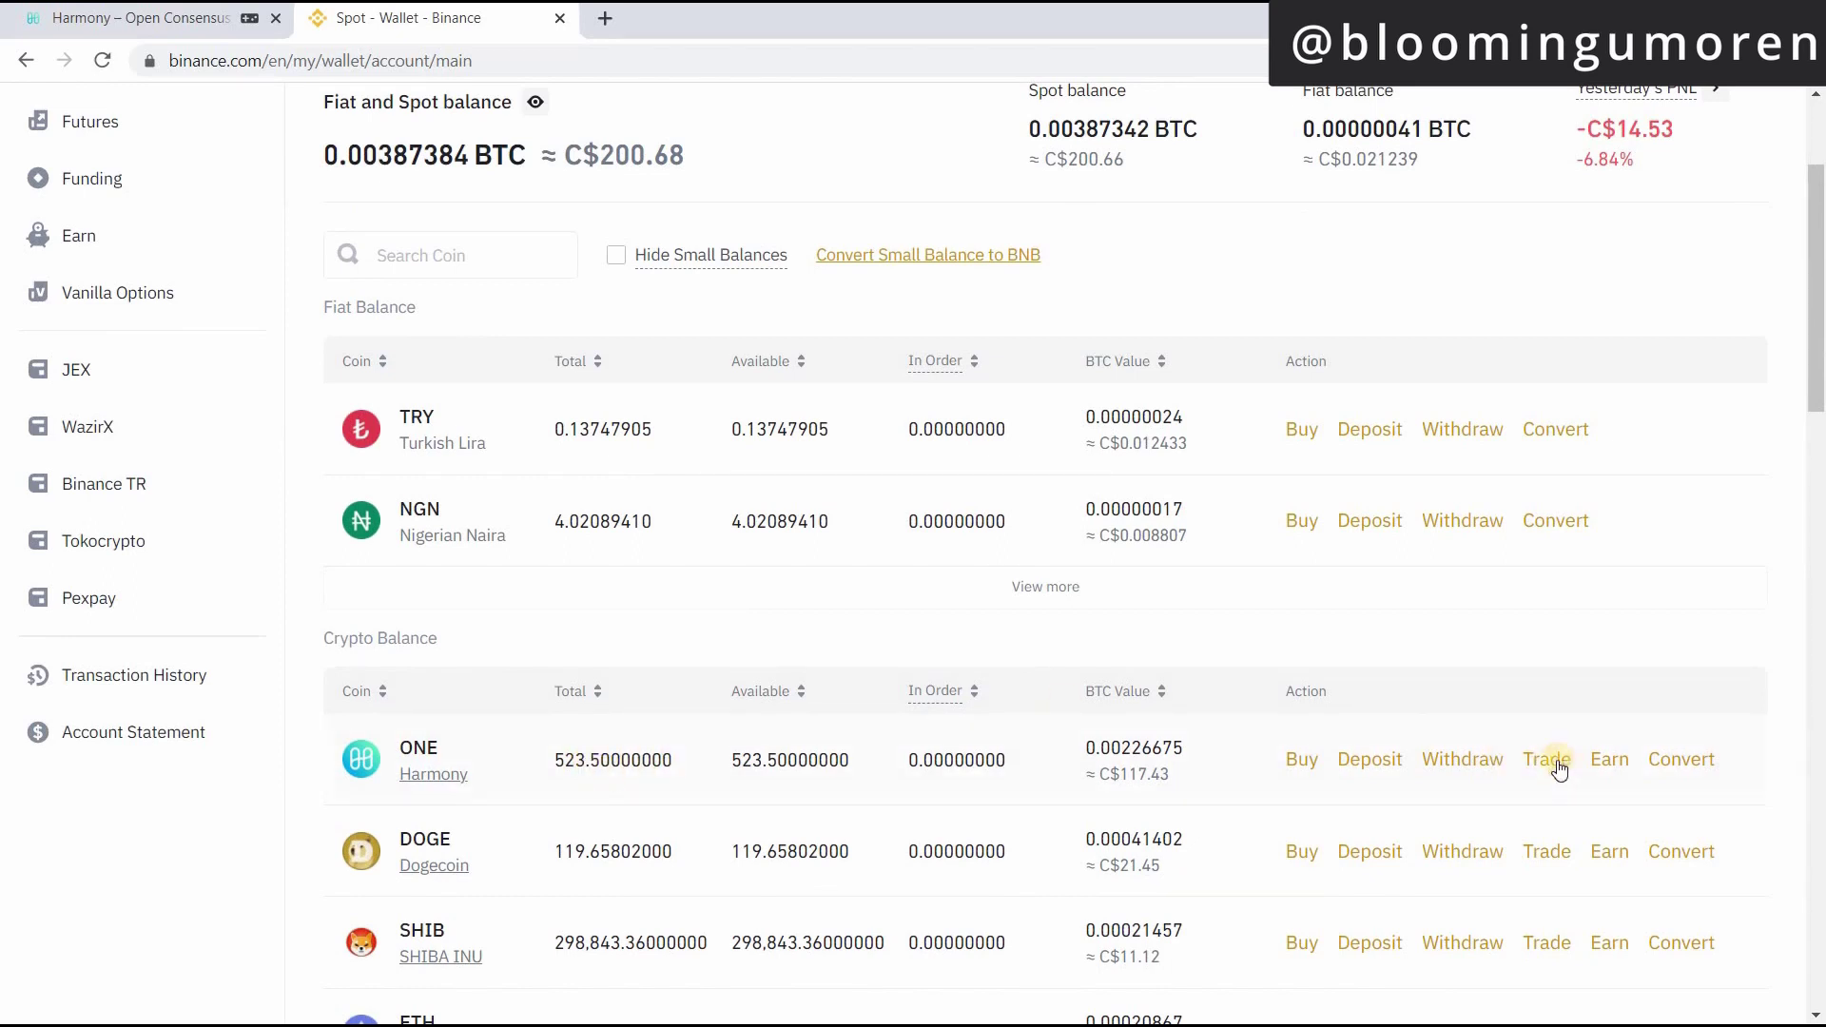
Step: Start a ONE withdrawal with the copied Harmony staking address as destination
left_click(1470, 761)
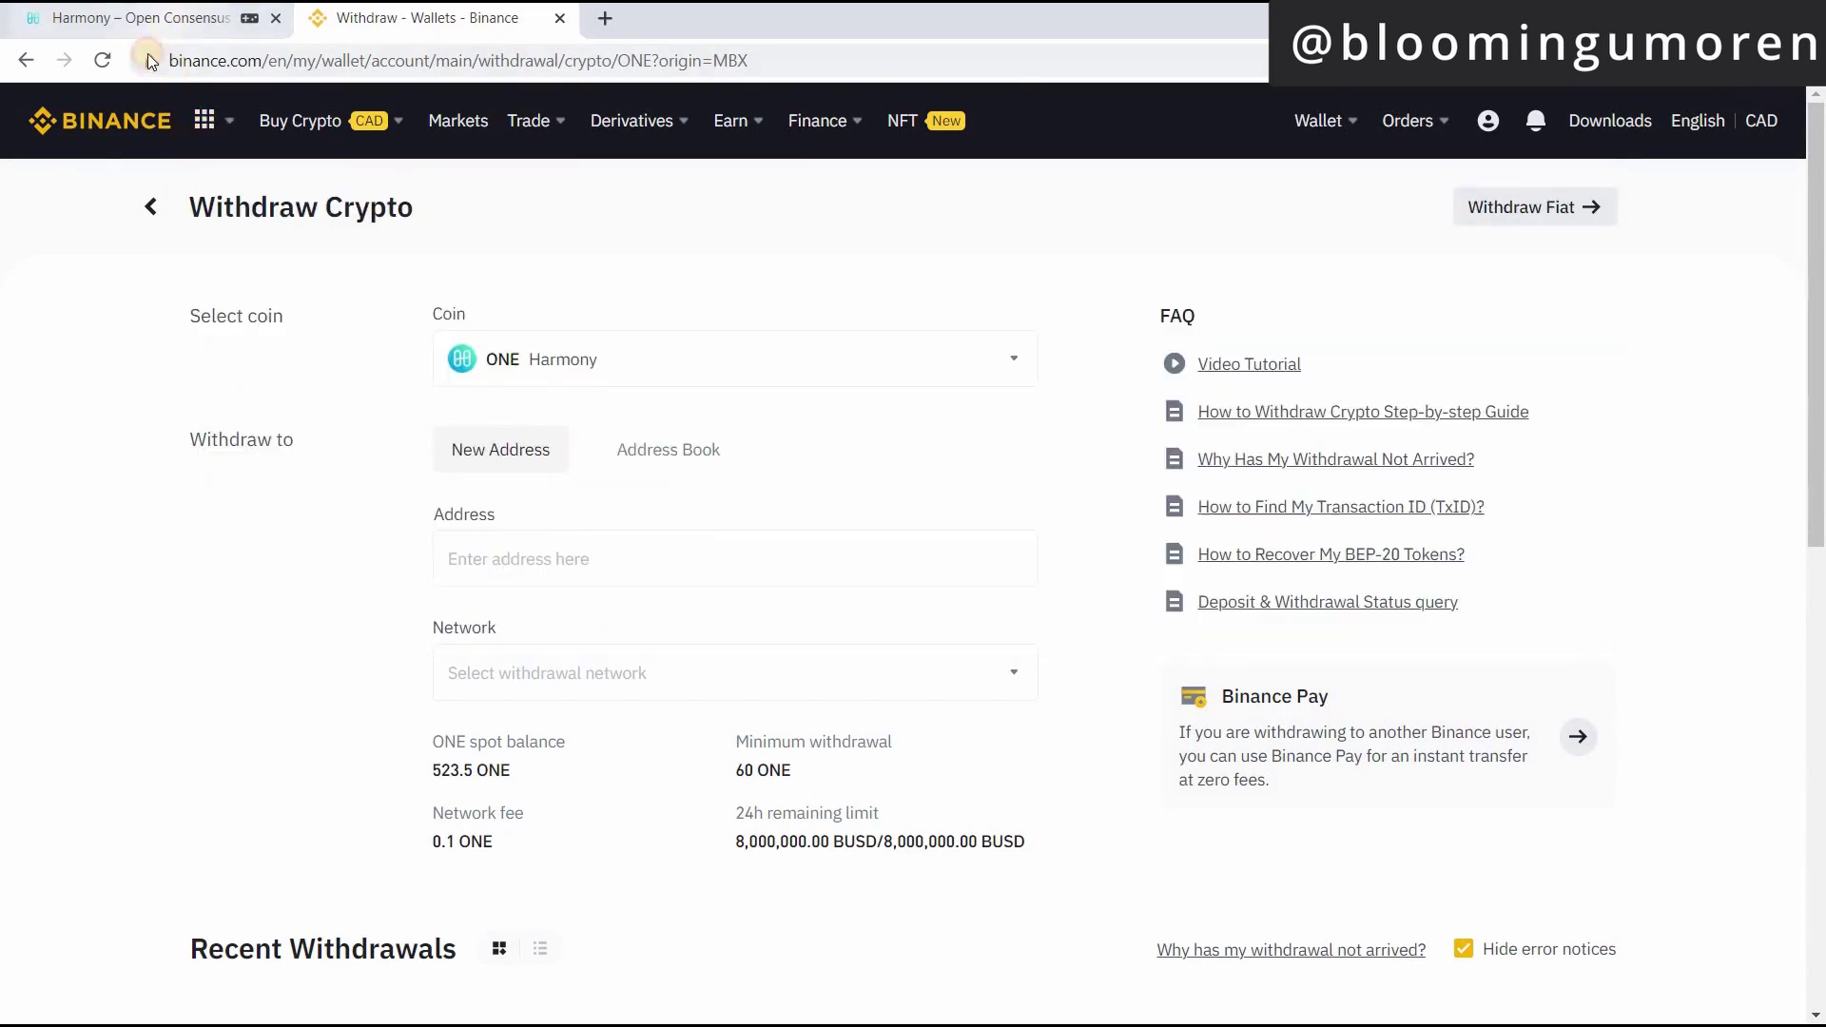
left_click(133, 17)
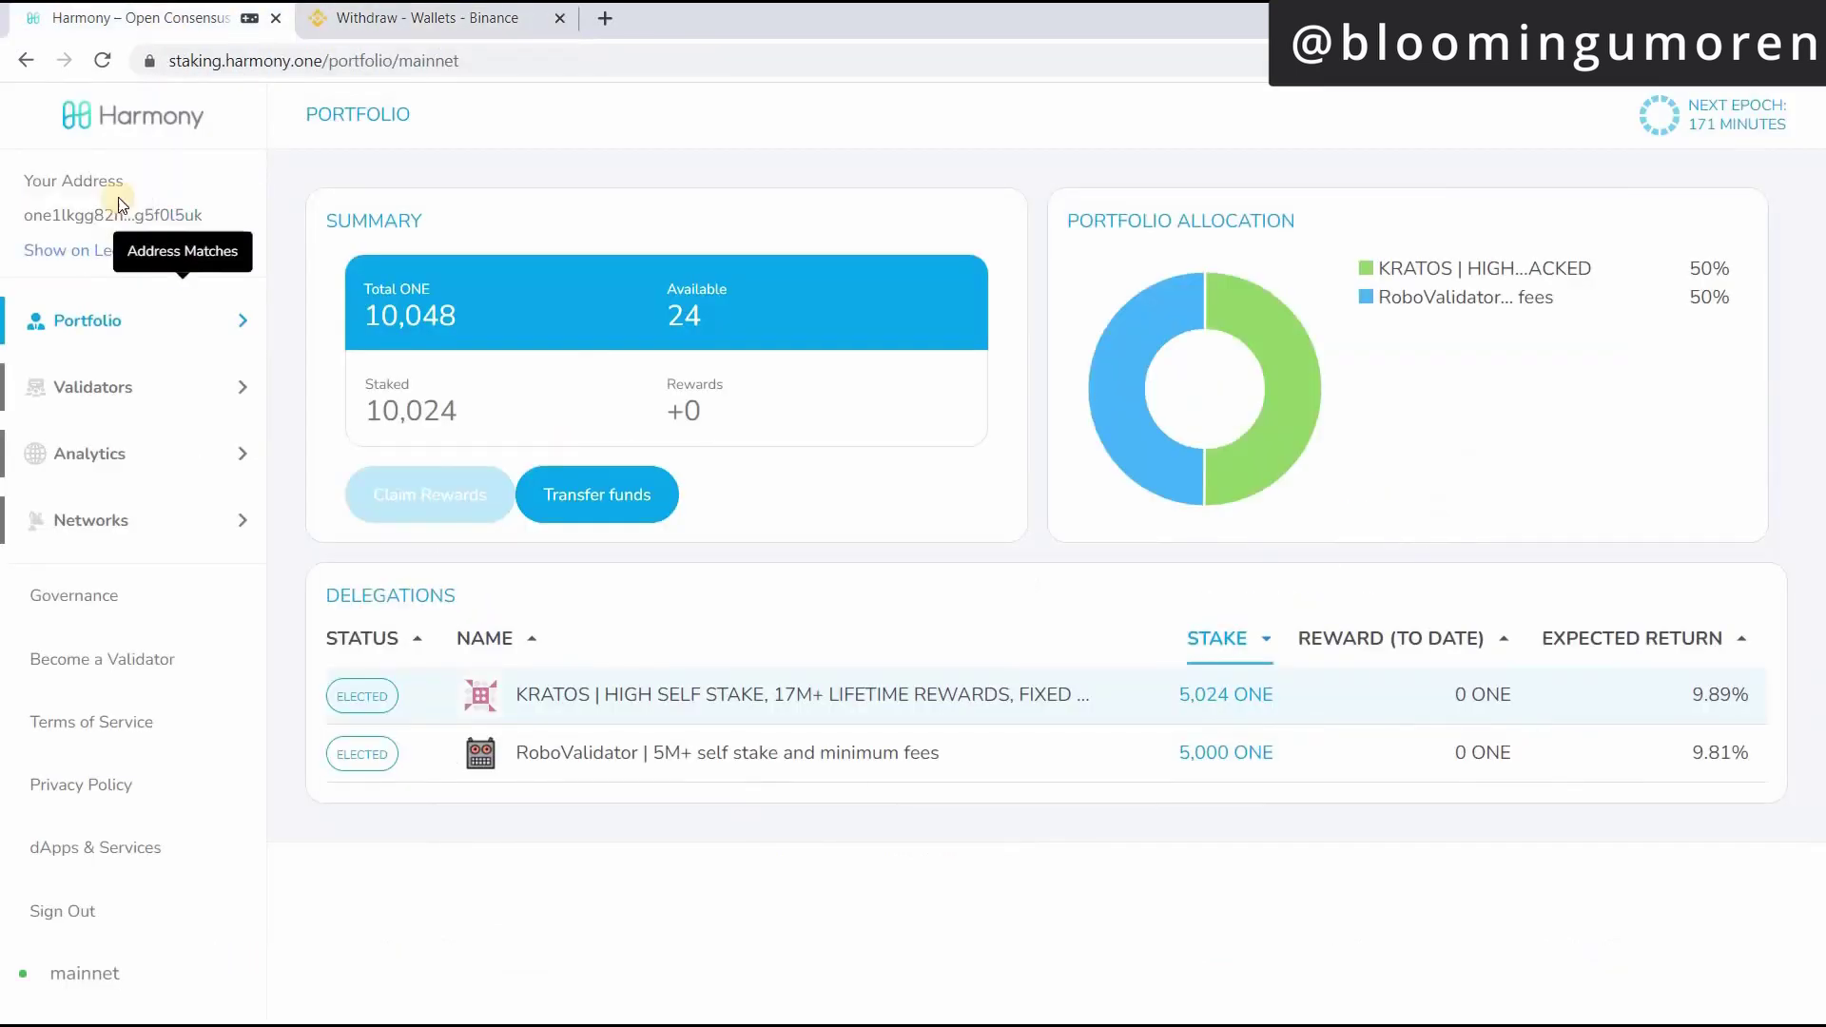
left_click(118, 216)
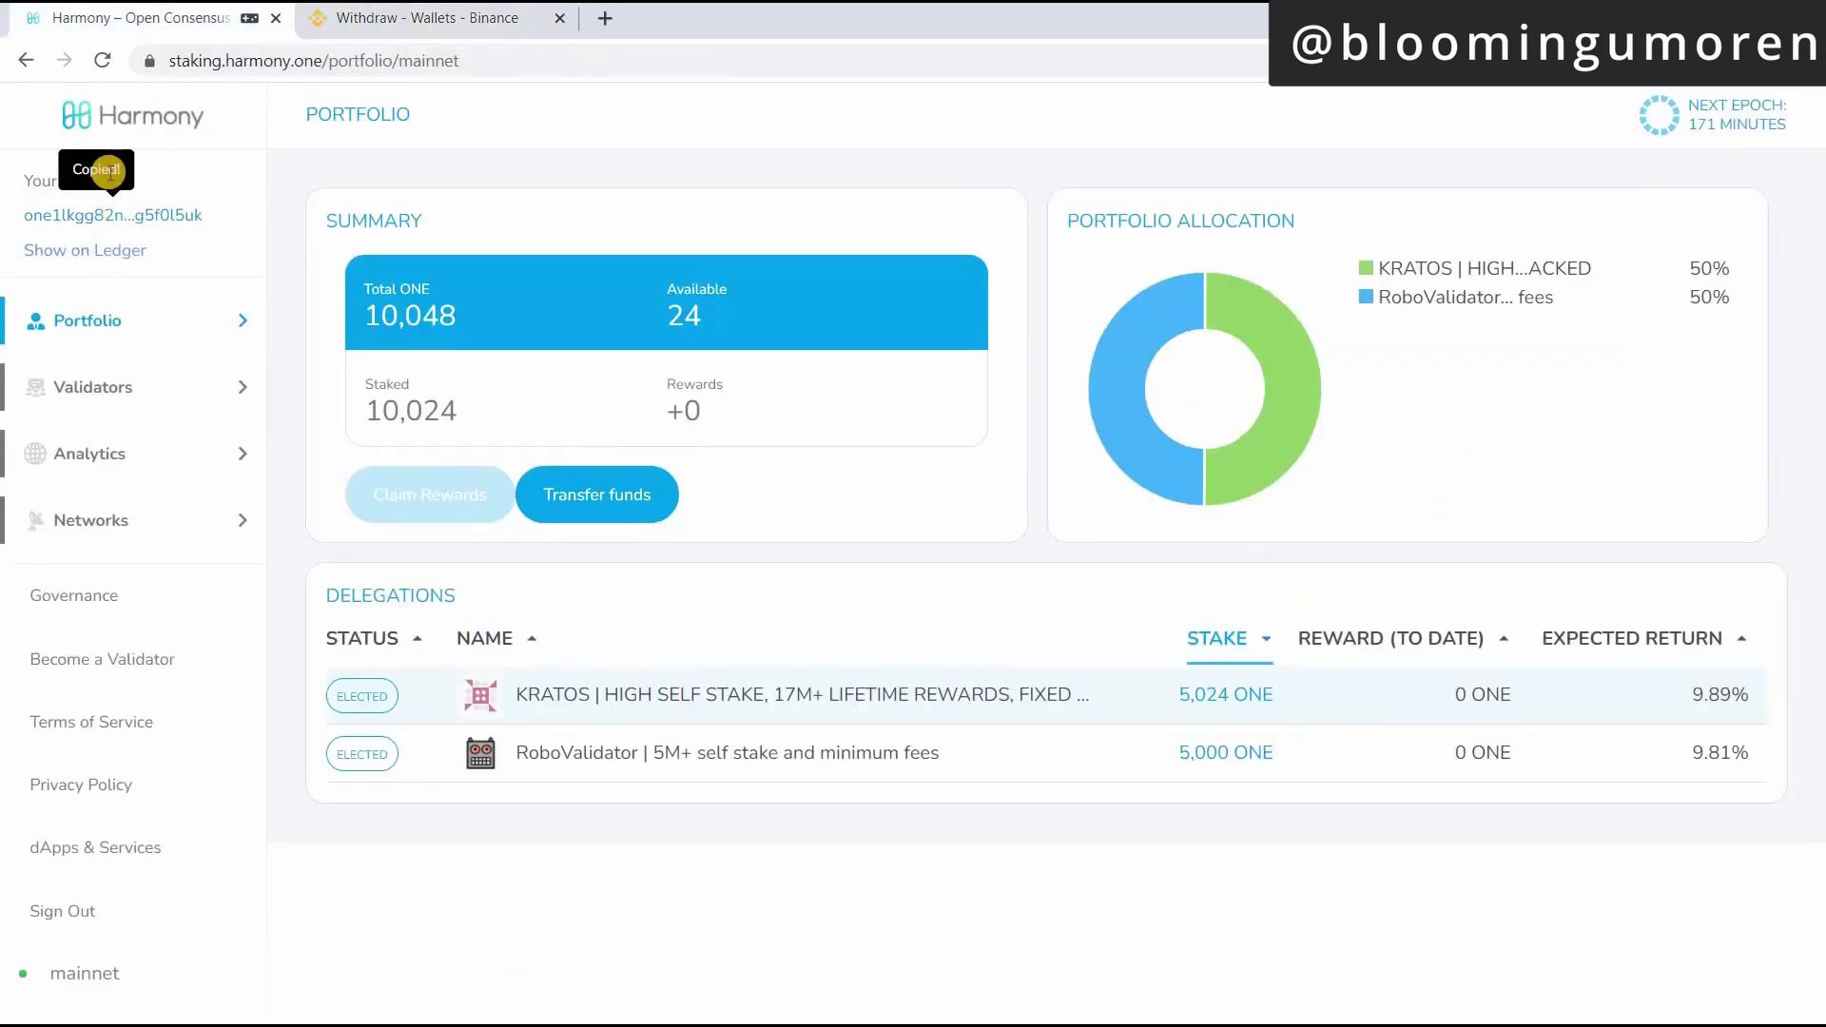
left_click(482, 25)
left_click(513, 555)
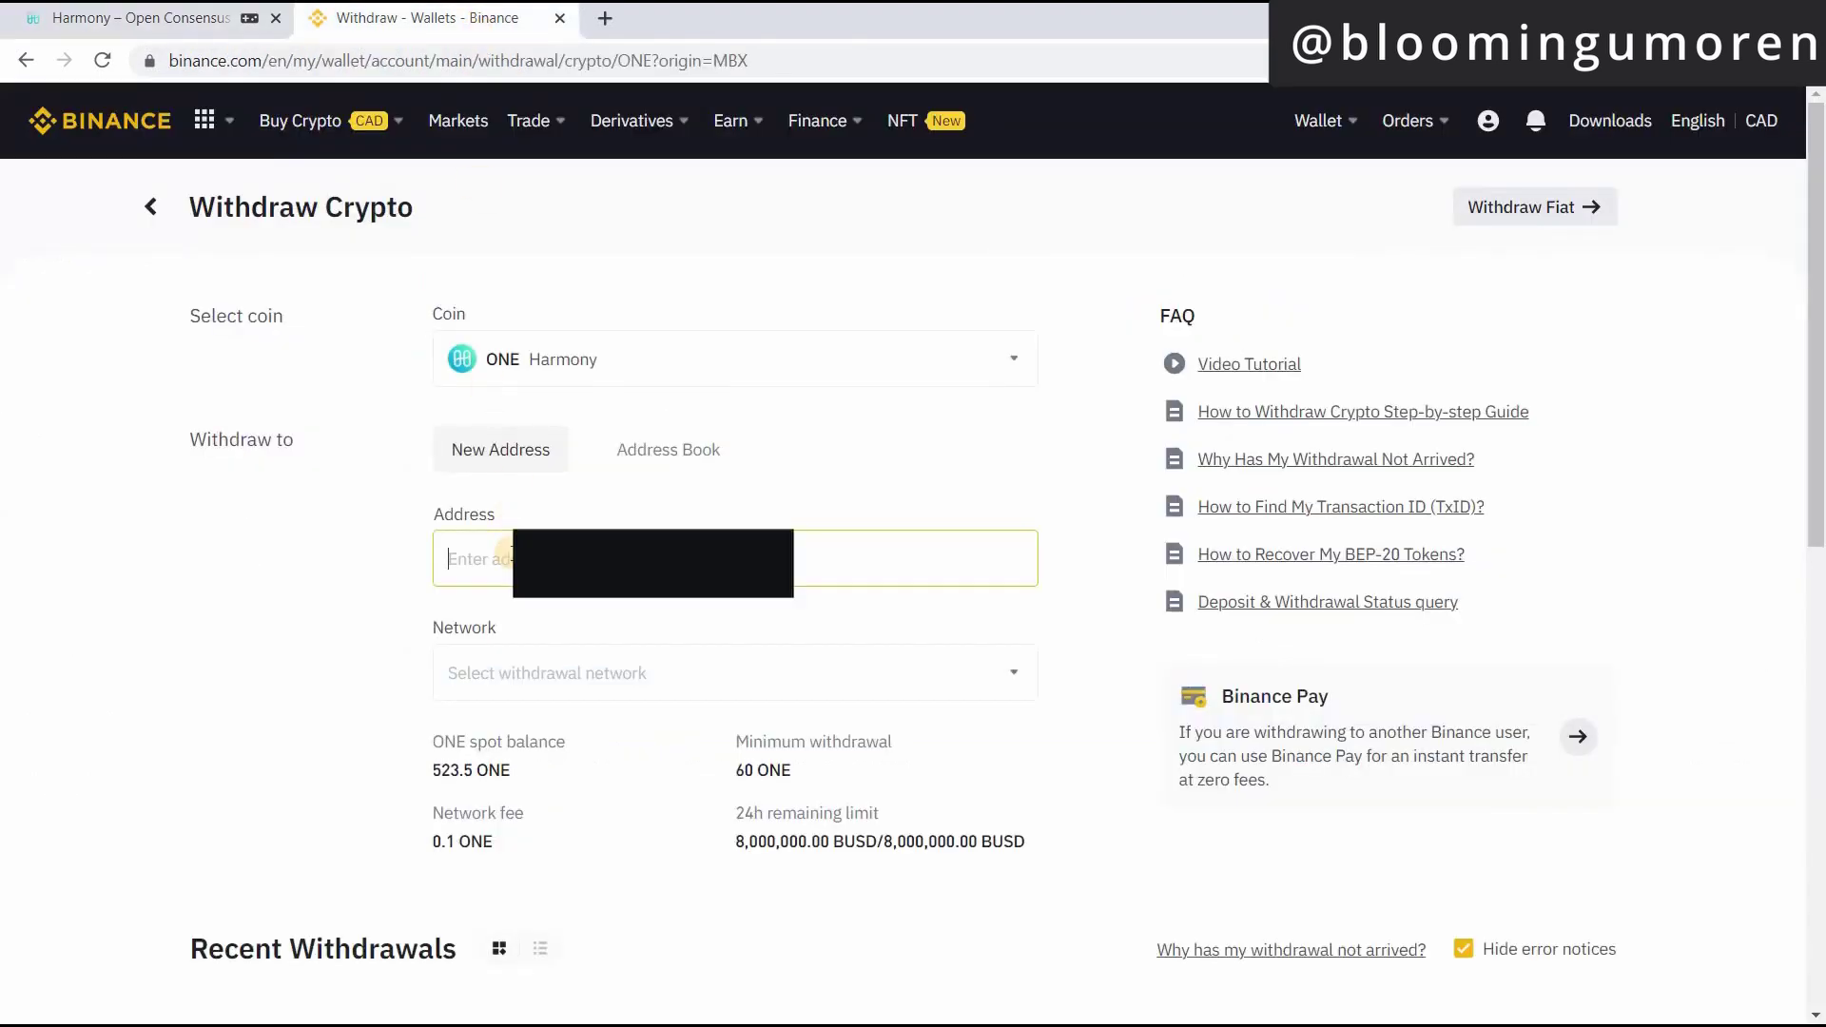
key("ctrl+v")
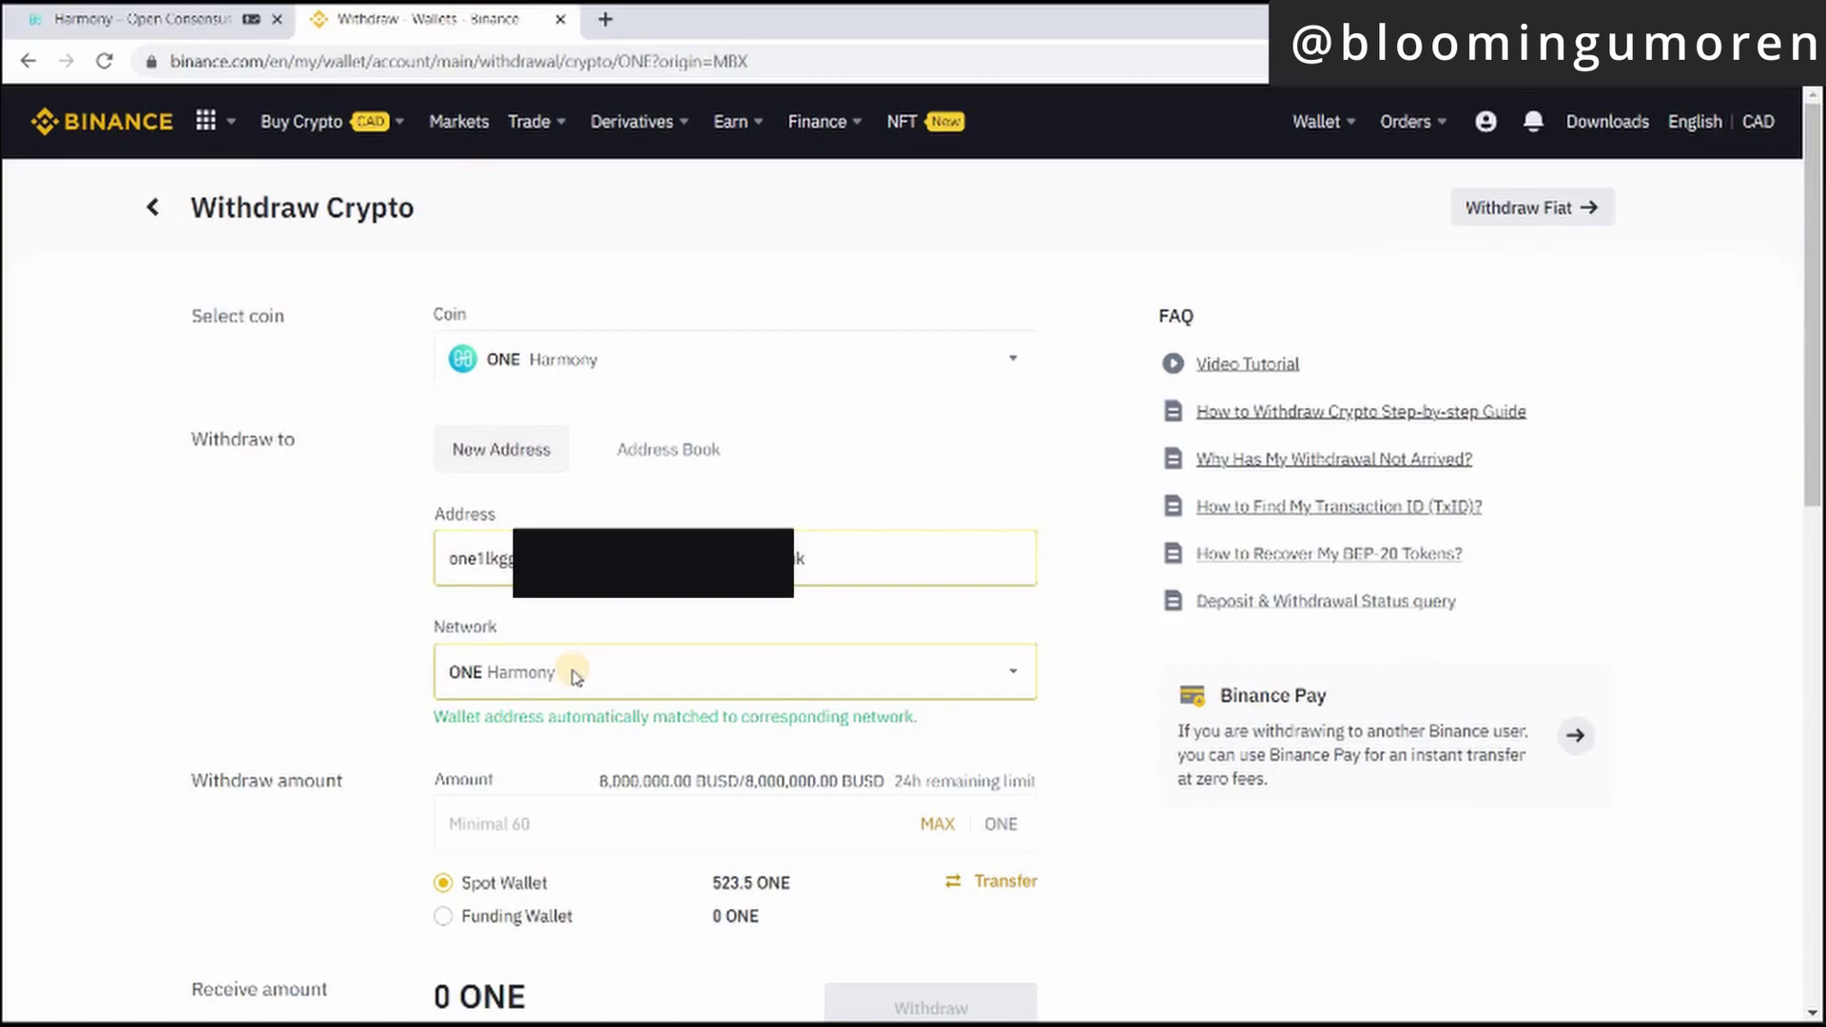
scroll(575, 676, "down", 3)
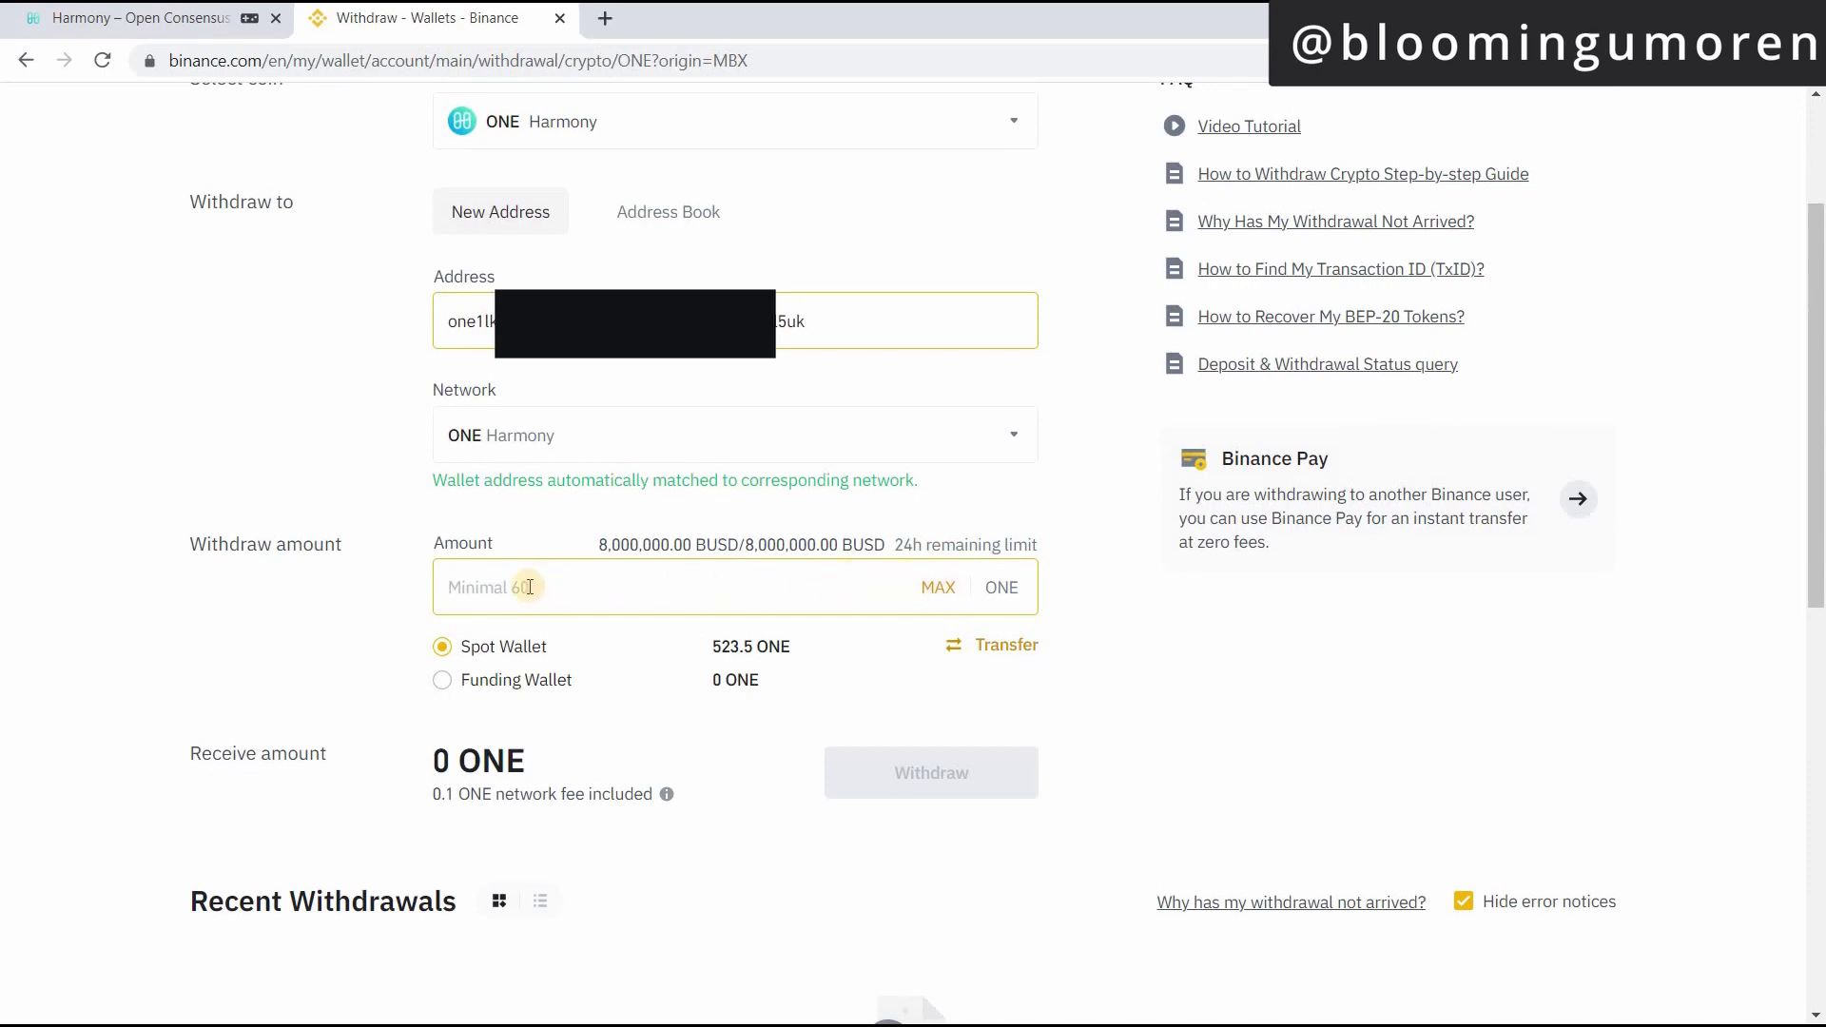
Step: Enter the maximum 523.5 ONE as the withdrawal amount and open the confirmation showing the 0.1 ONE fee
left_click(937, 590)
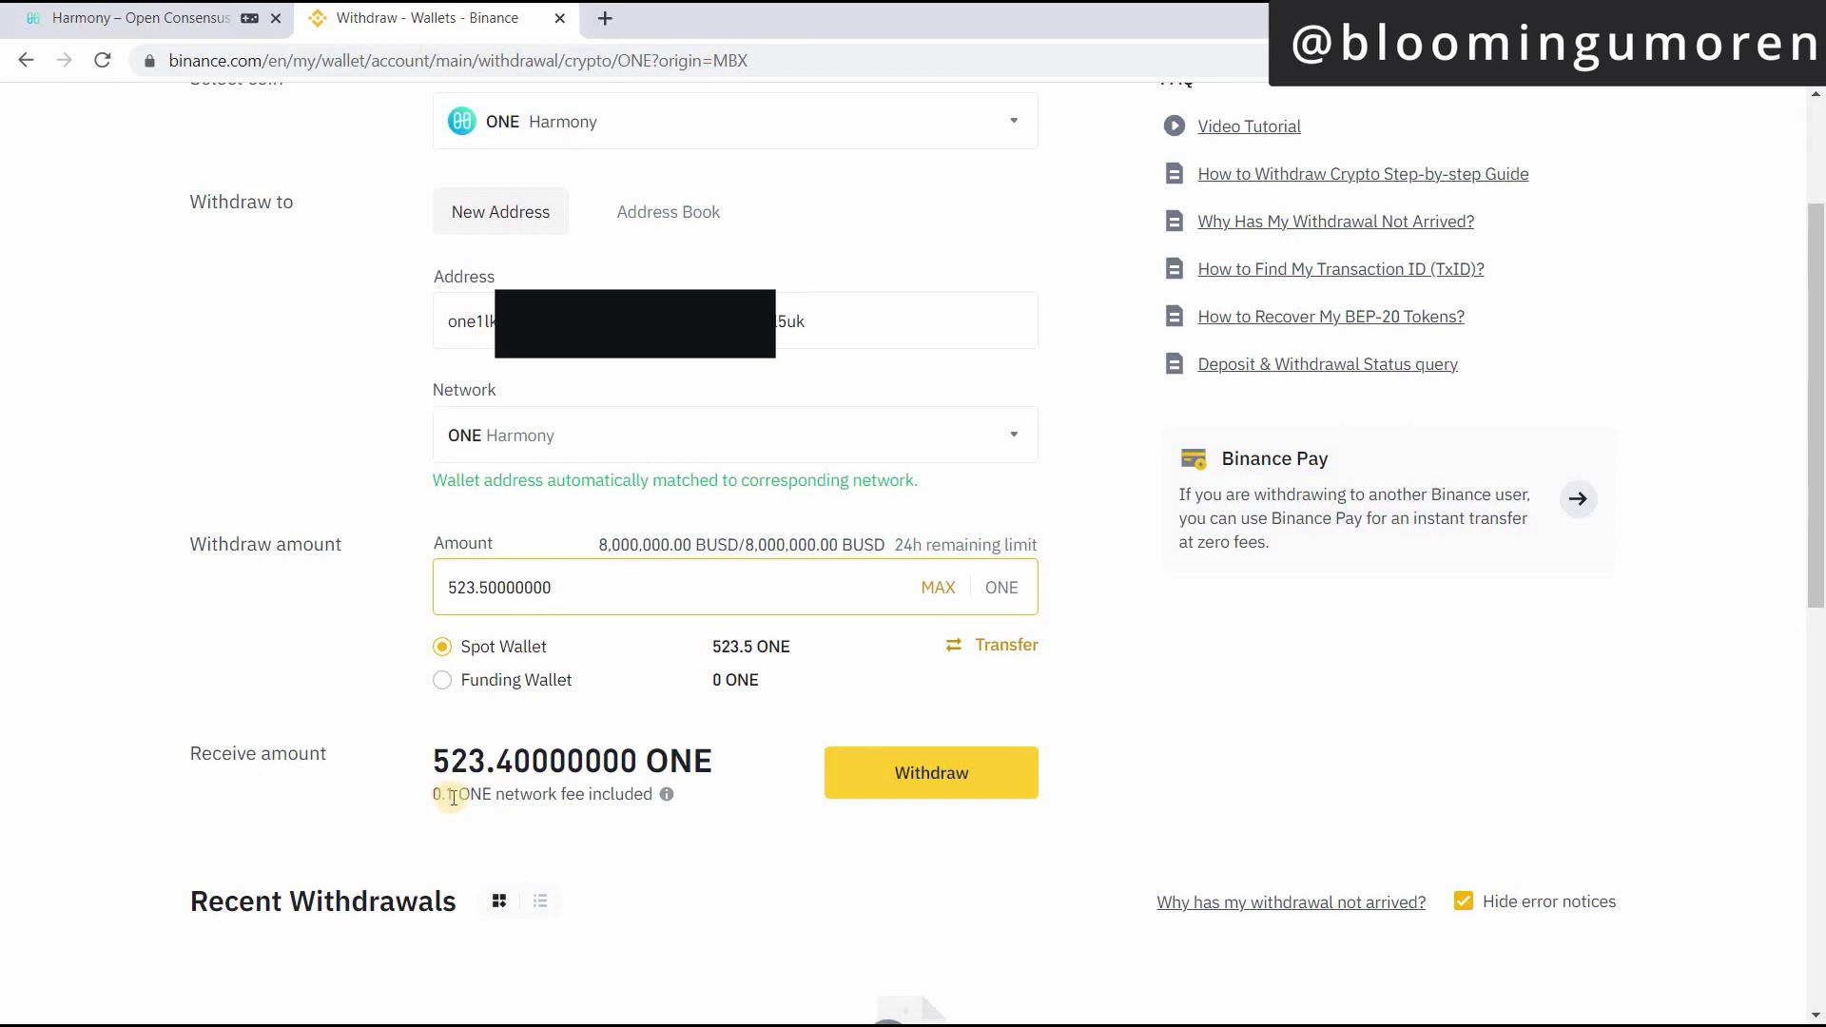
left_click(956, 779)
left_click(970, 780)
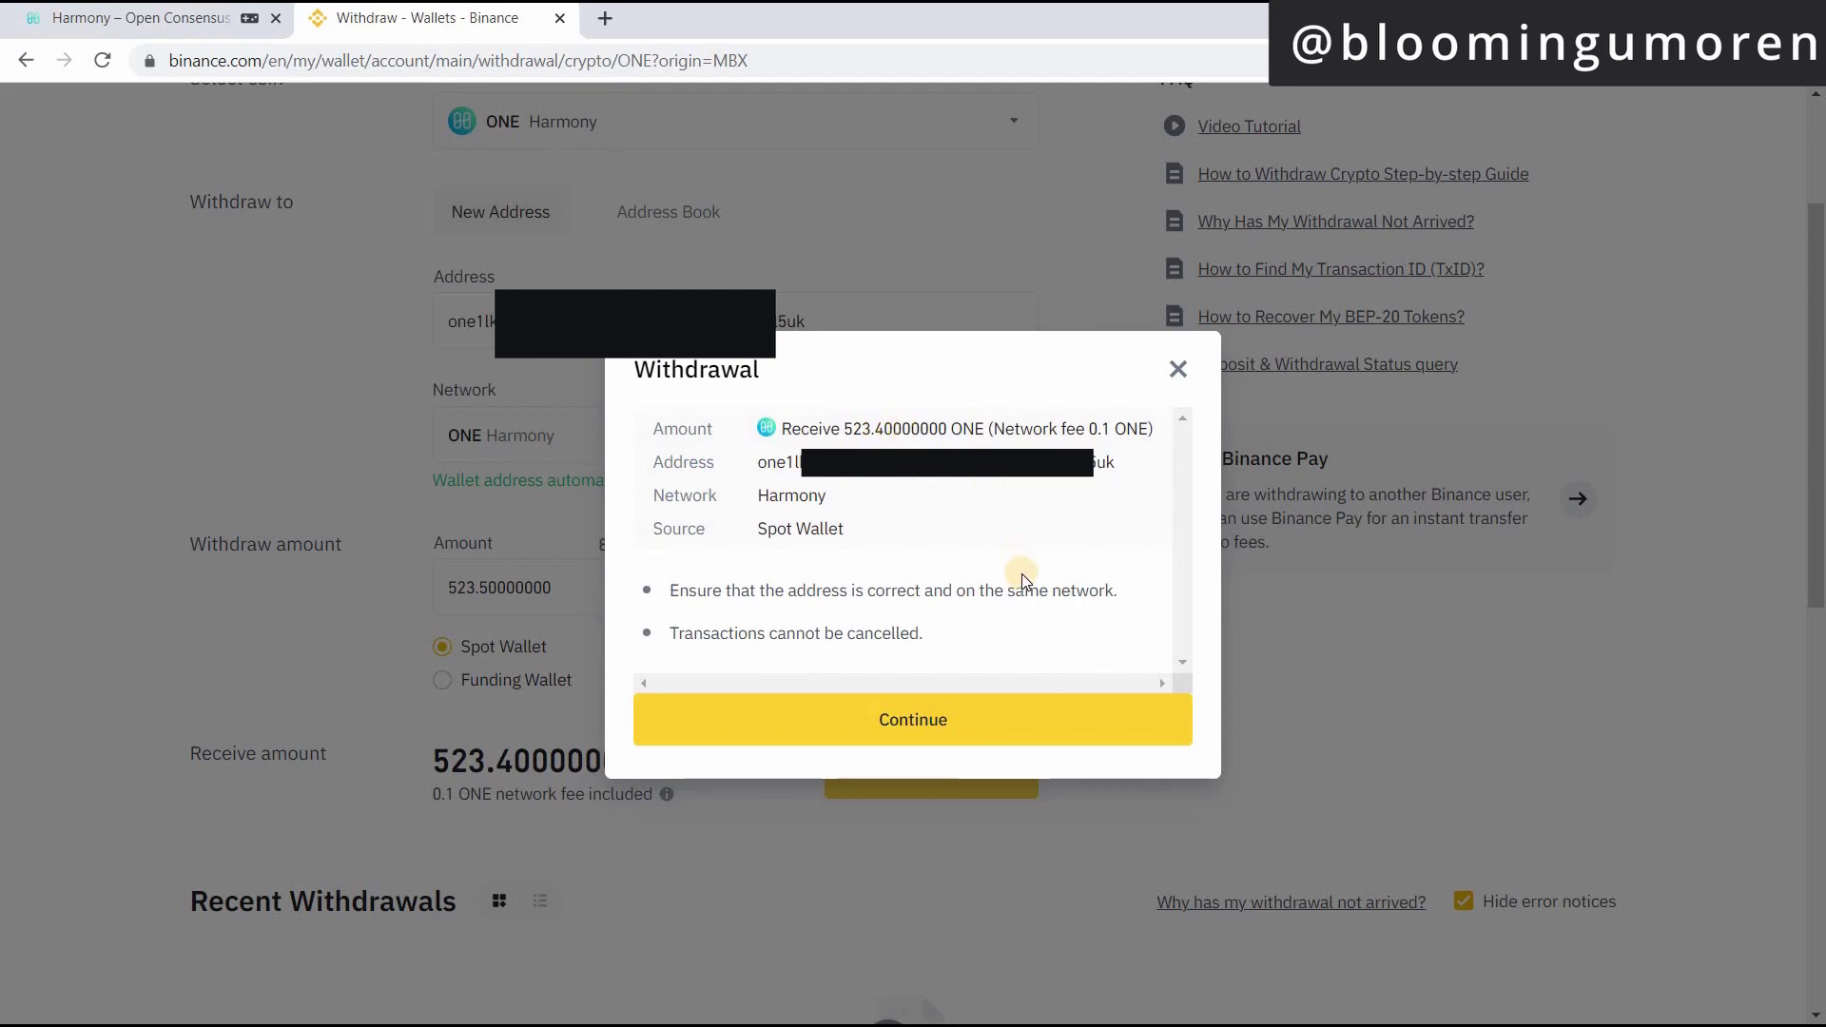
Step: Confirm the withdrawal details, enter the phone and e-mail verification codes, and submit the request
left_click(934, 728)
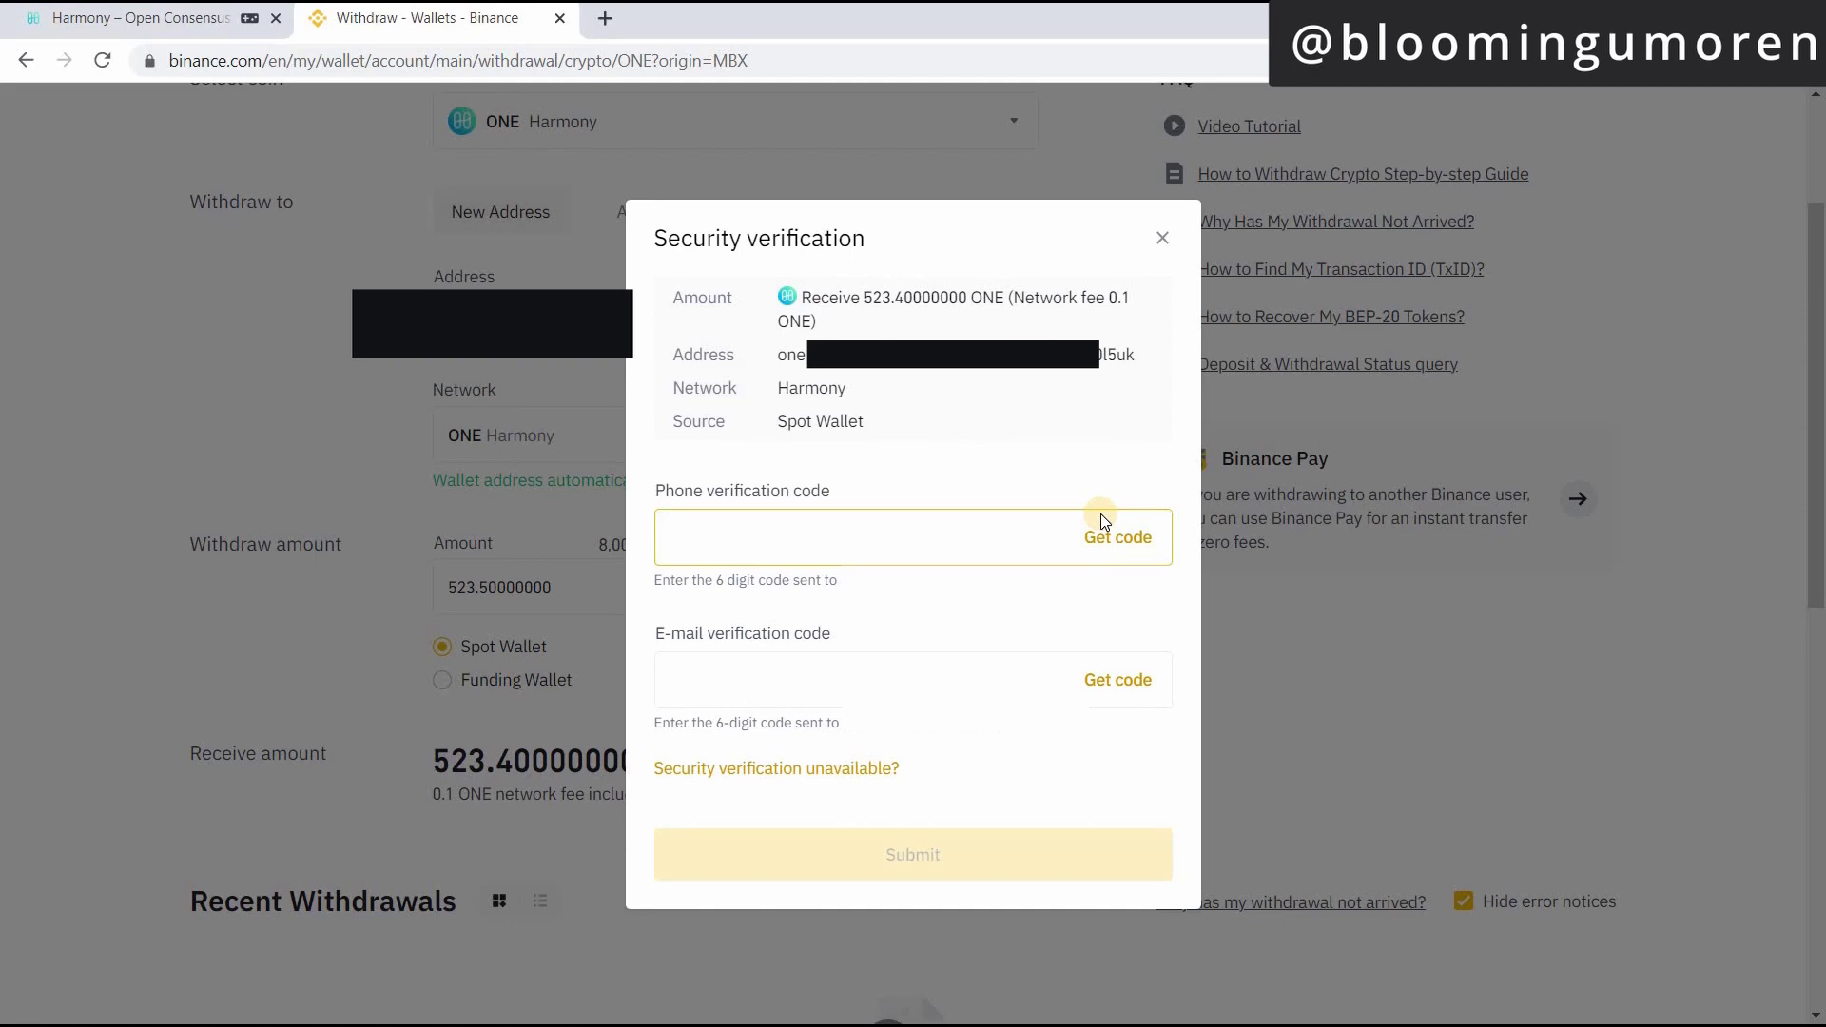
left_click(1100, 520)
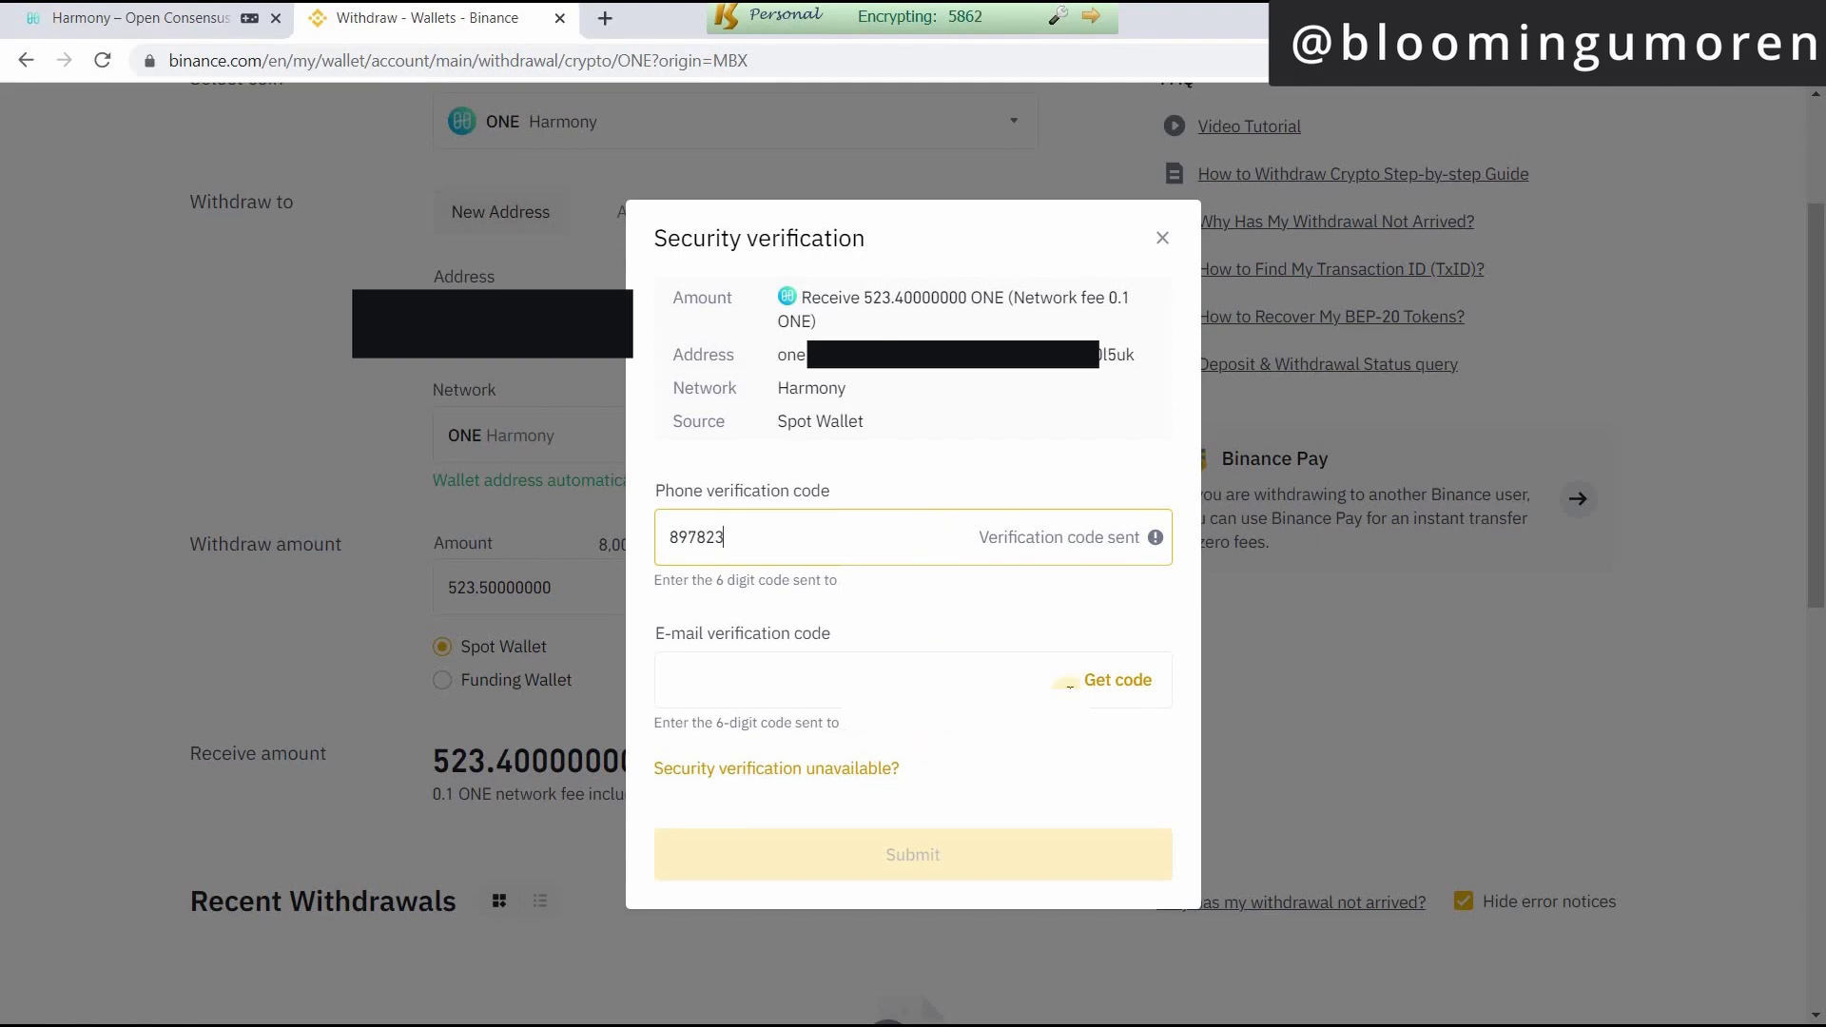
left_click(1130, 677)
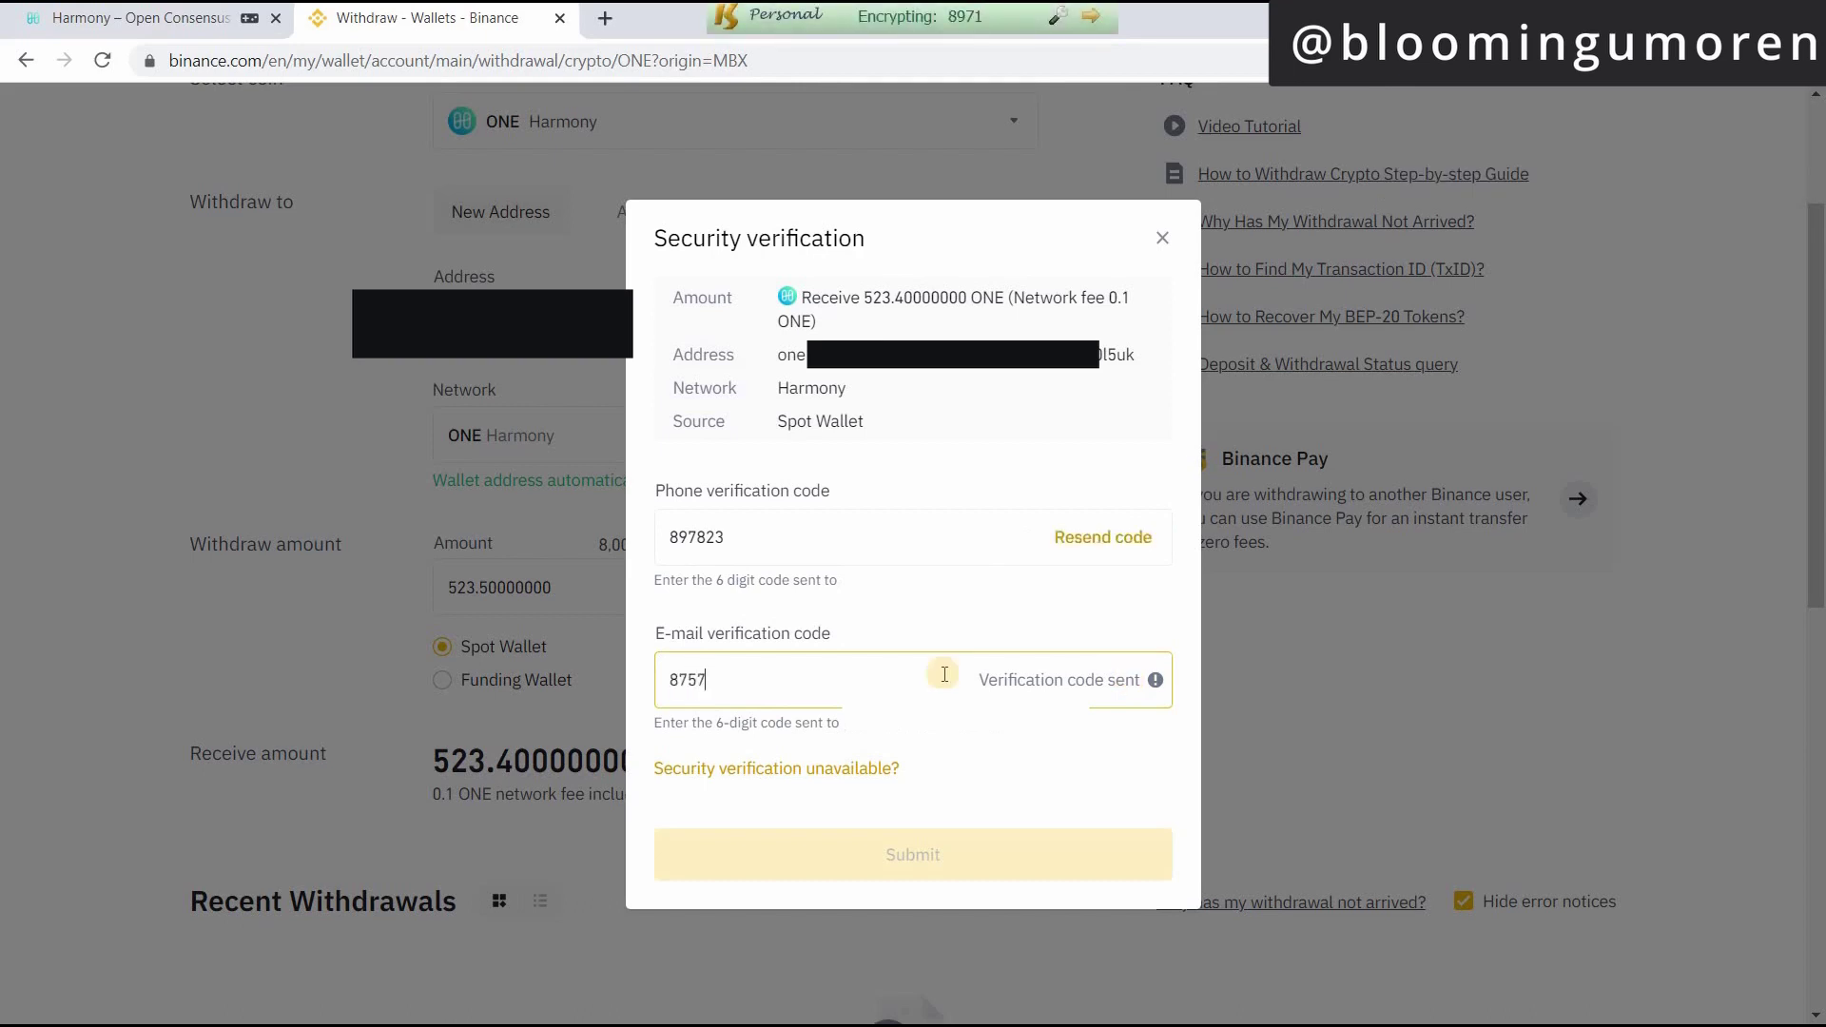
left_click(949, 856)
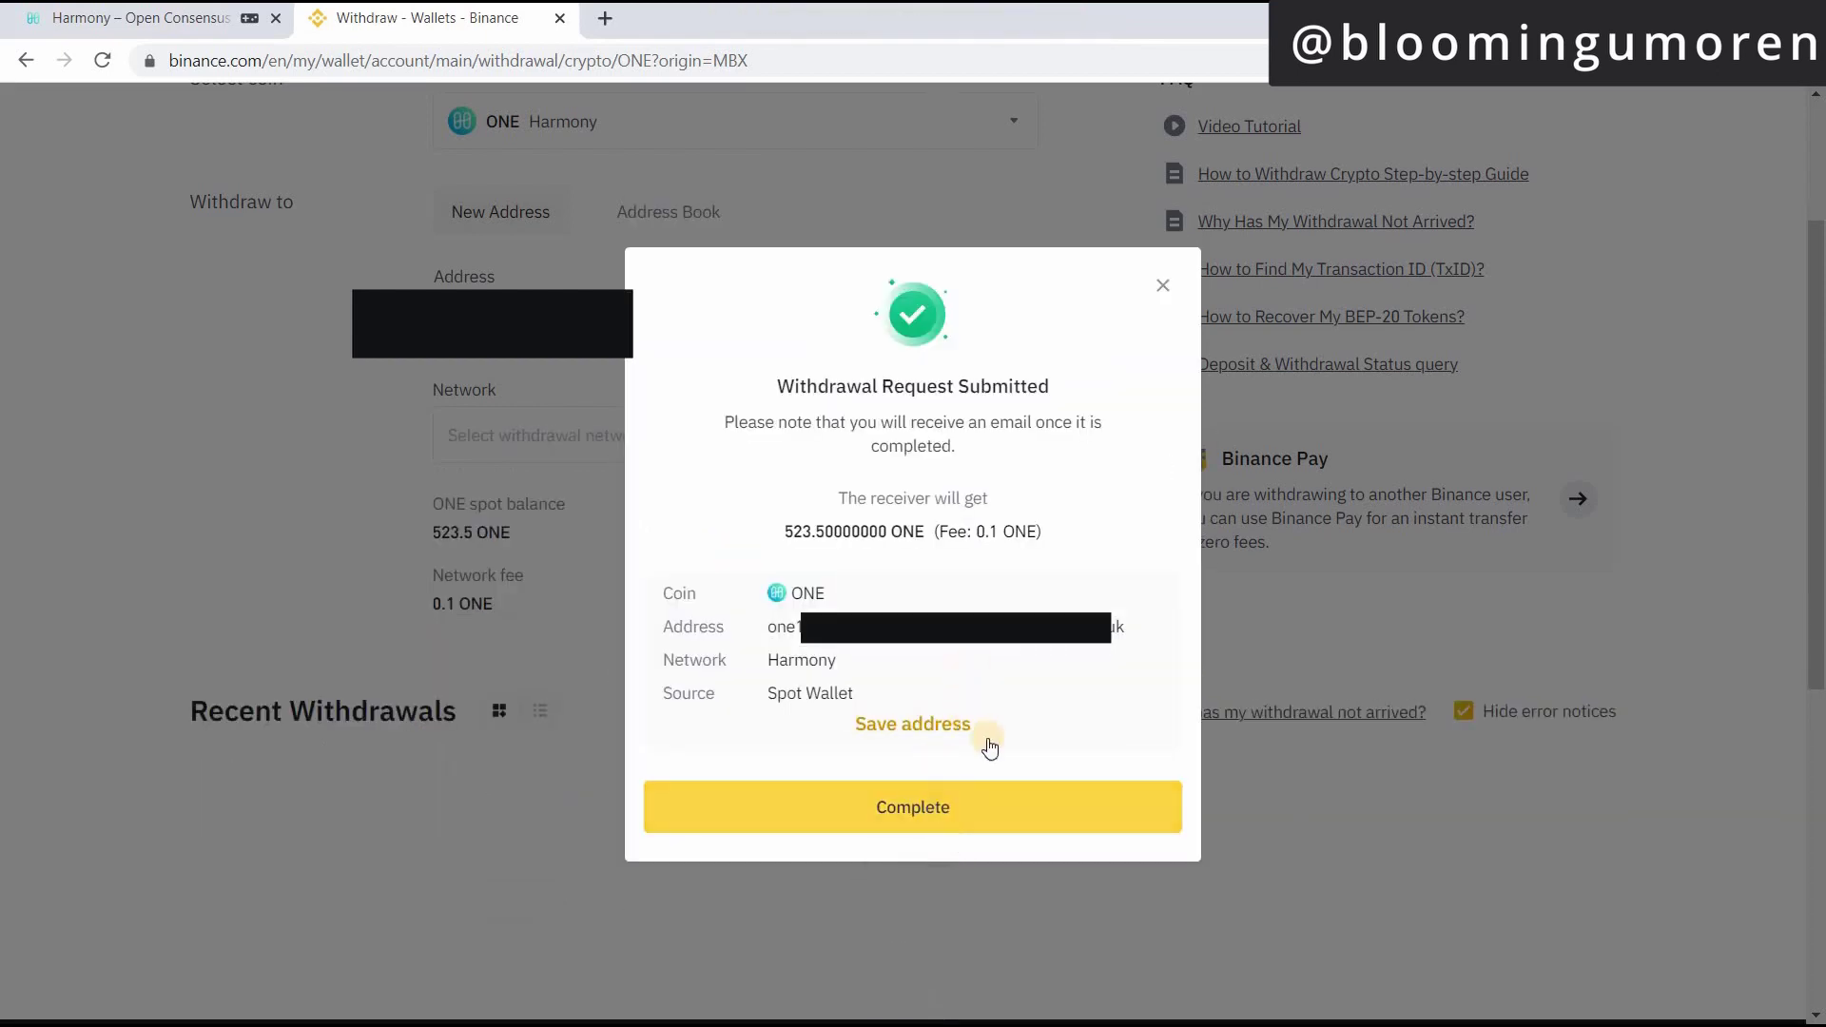
Step: Close the Binance summary and refresh Harmony Staking, showing 10,048 ONE total with 24 available
left_click(978, 819)
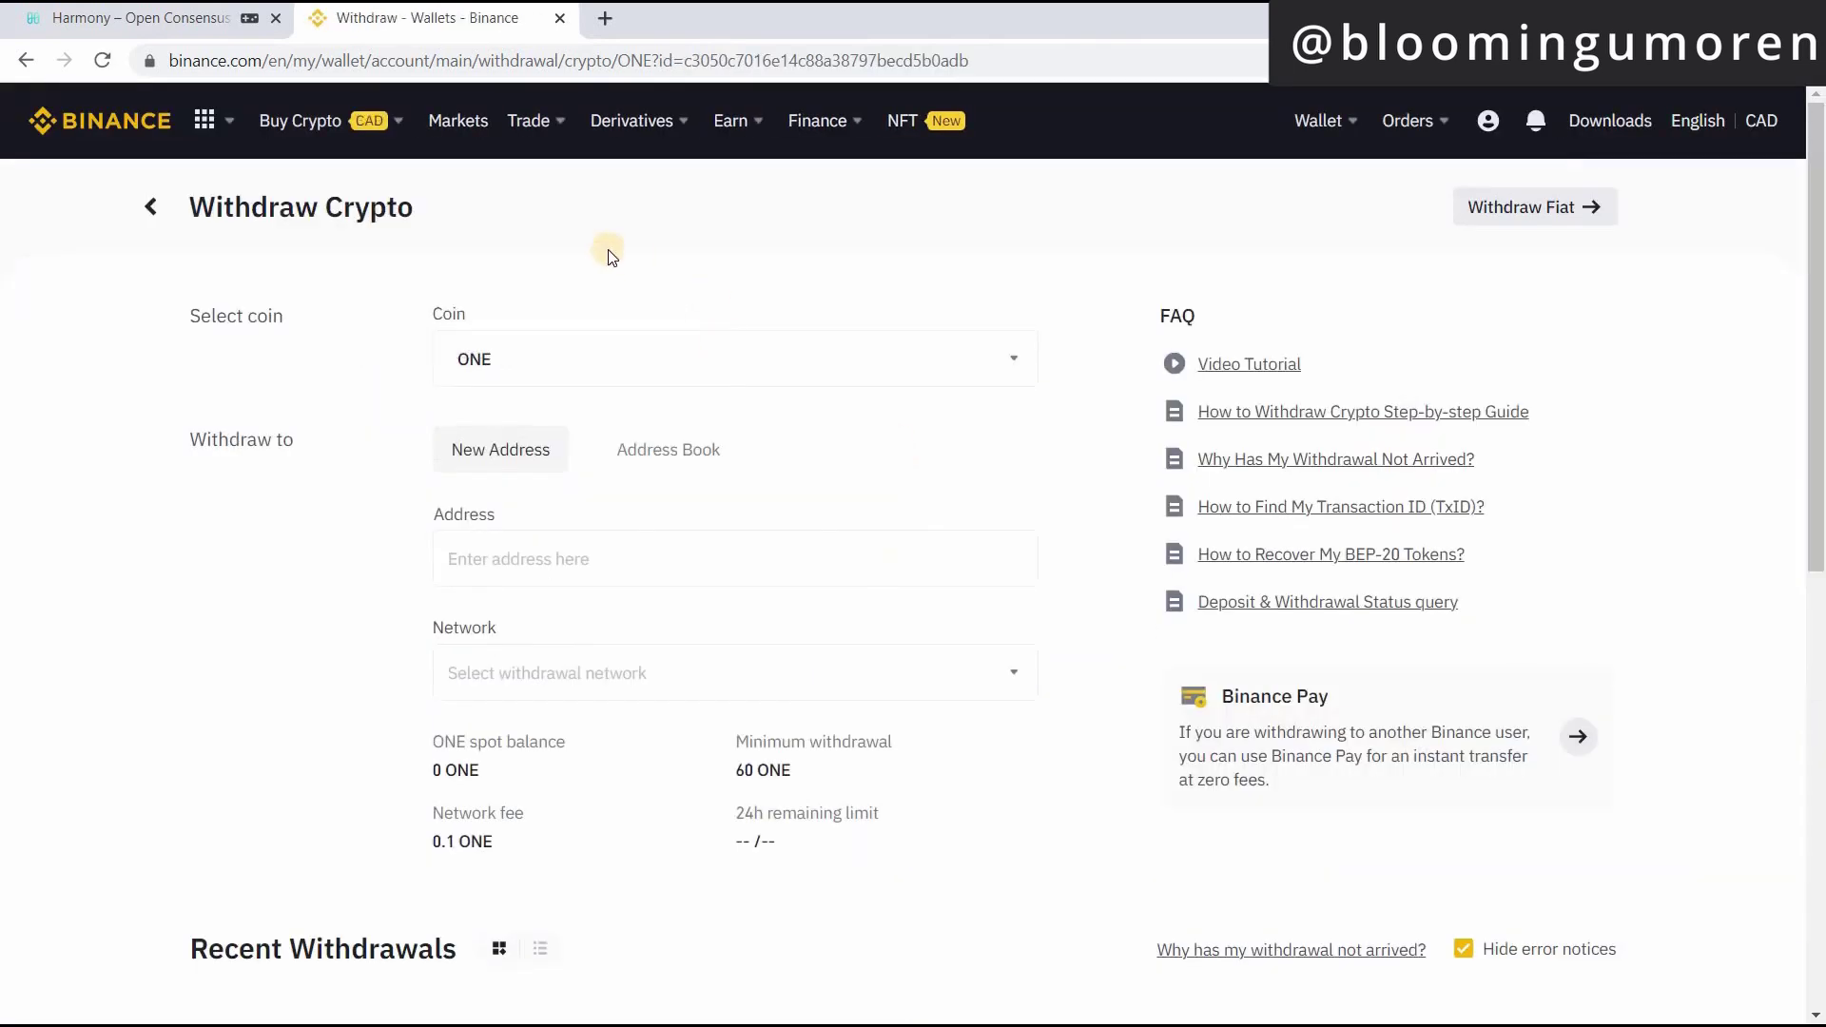
left_click(145, 23)
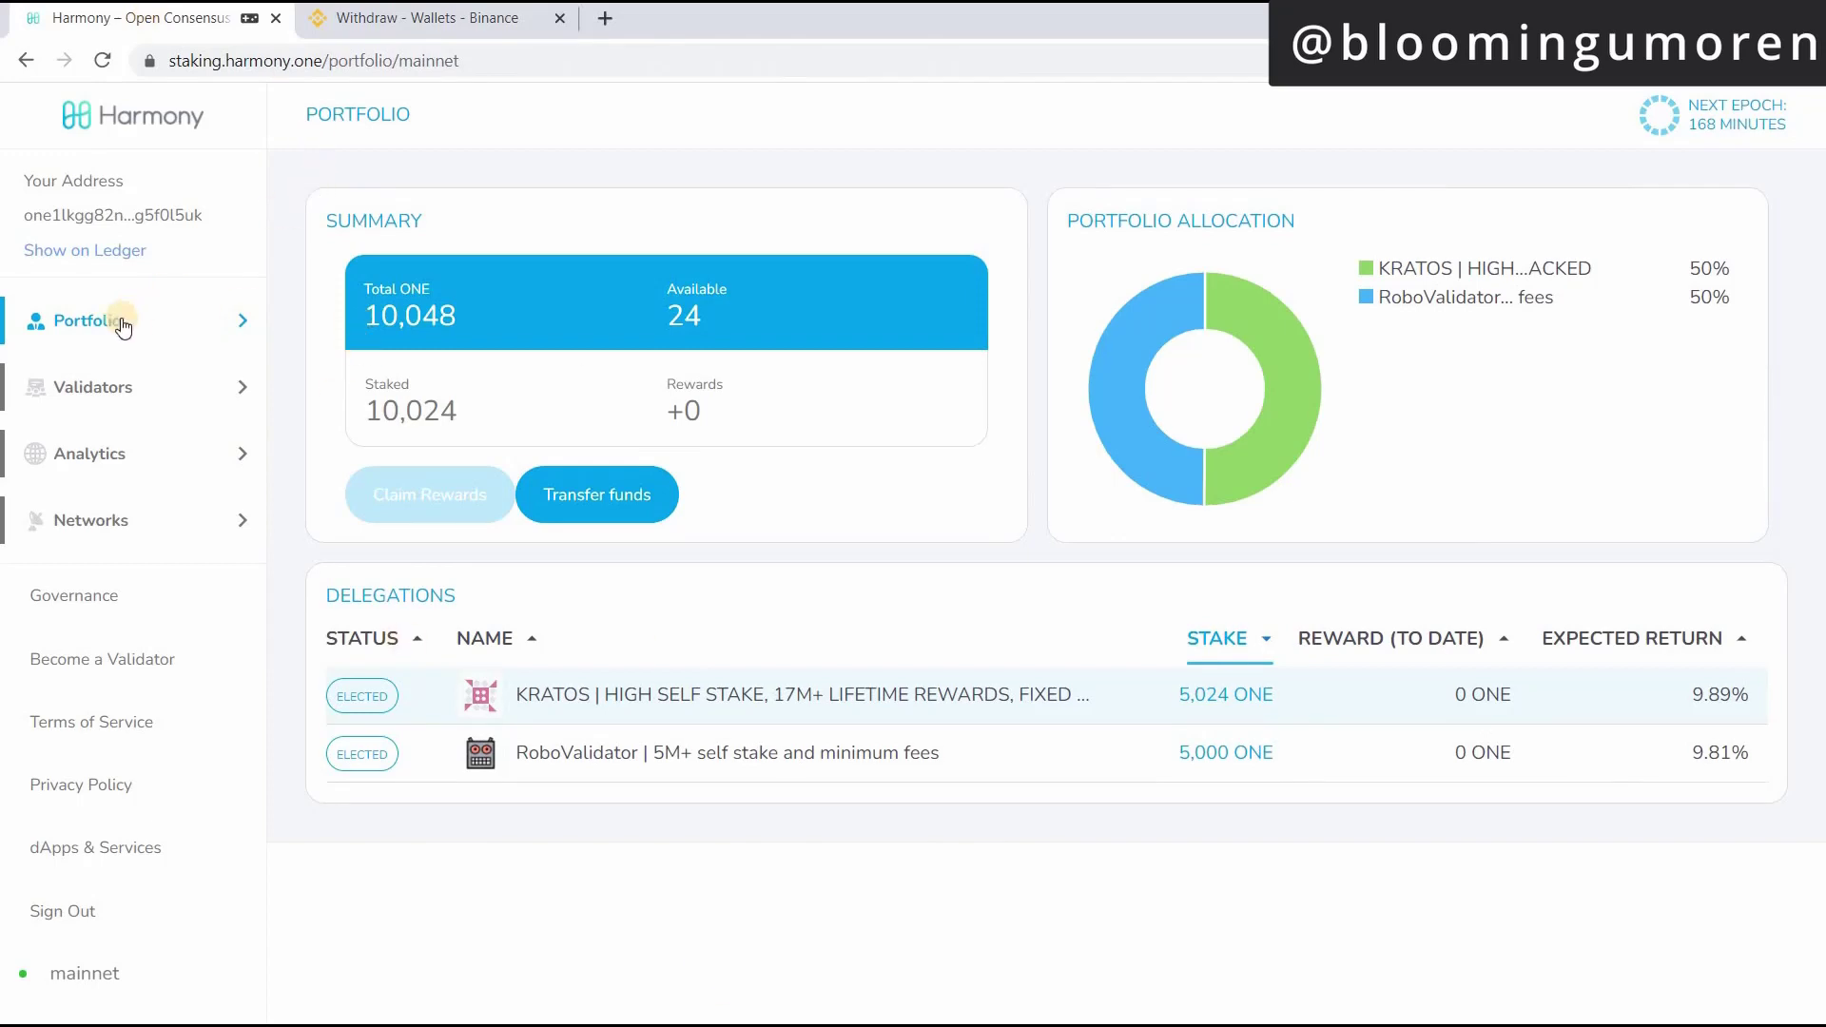
left_click(99, 59)
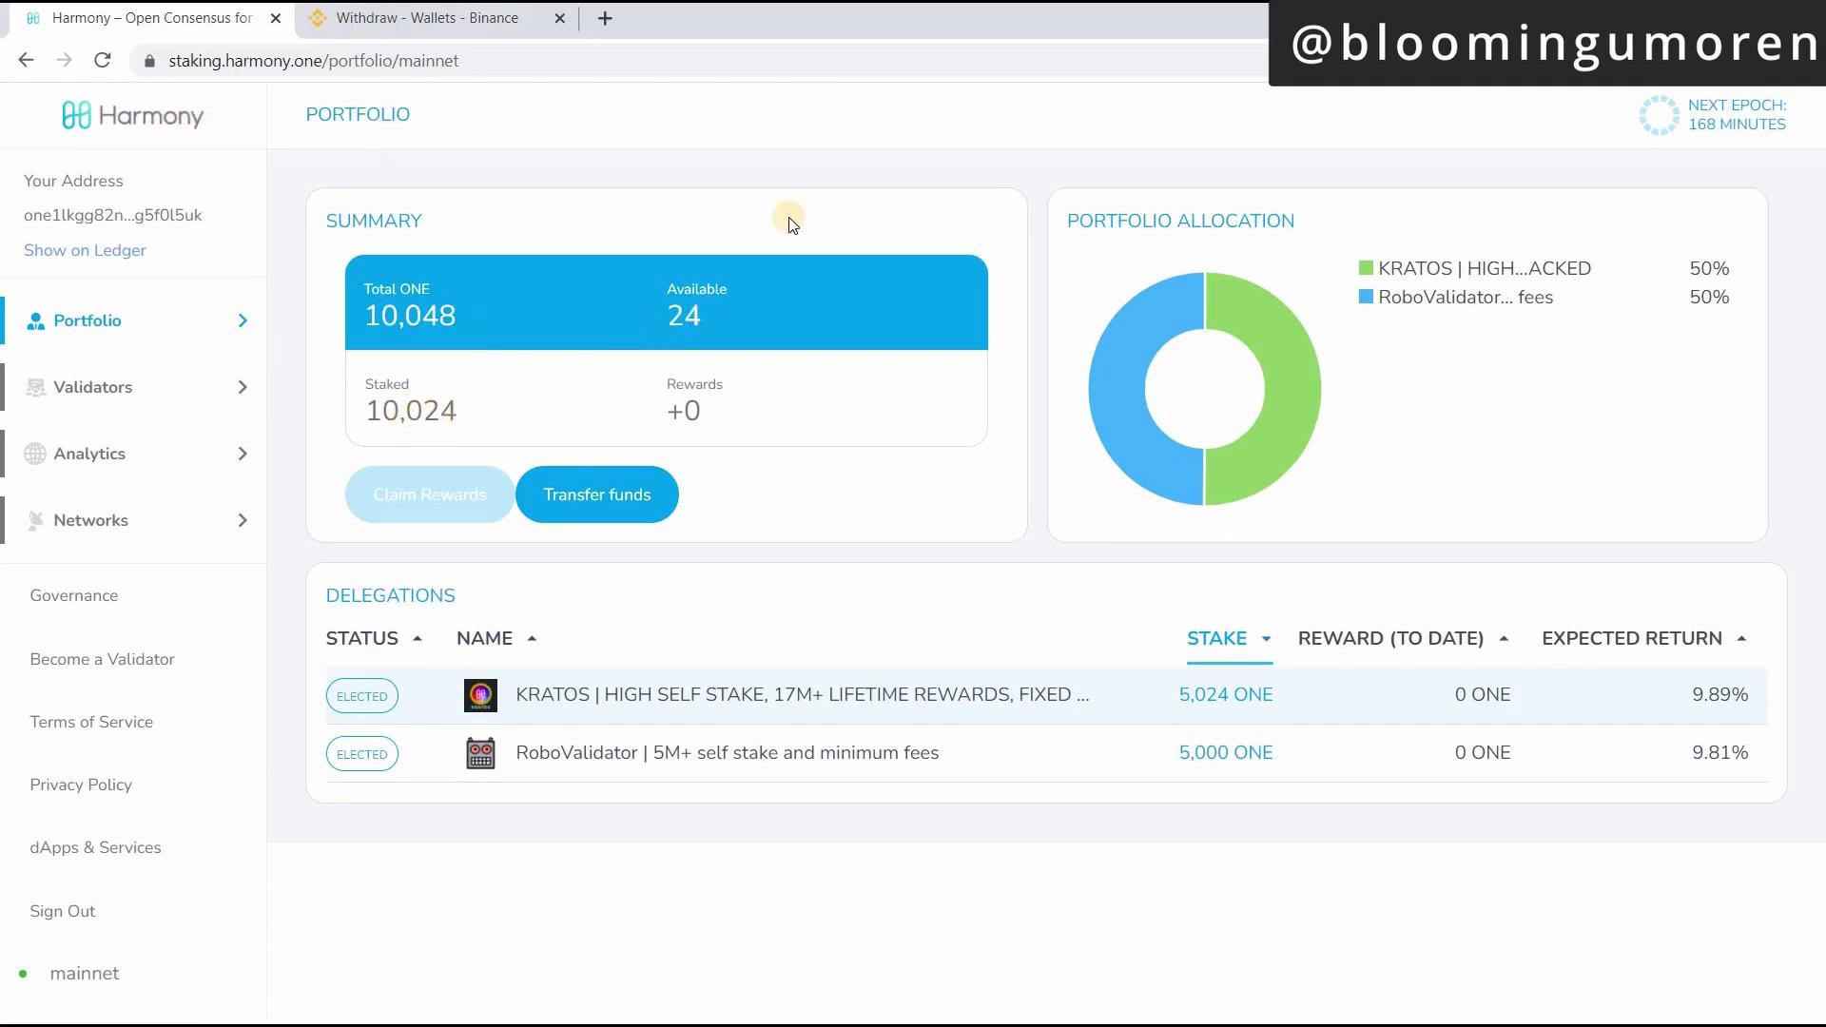
mouse_move(715, 326)
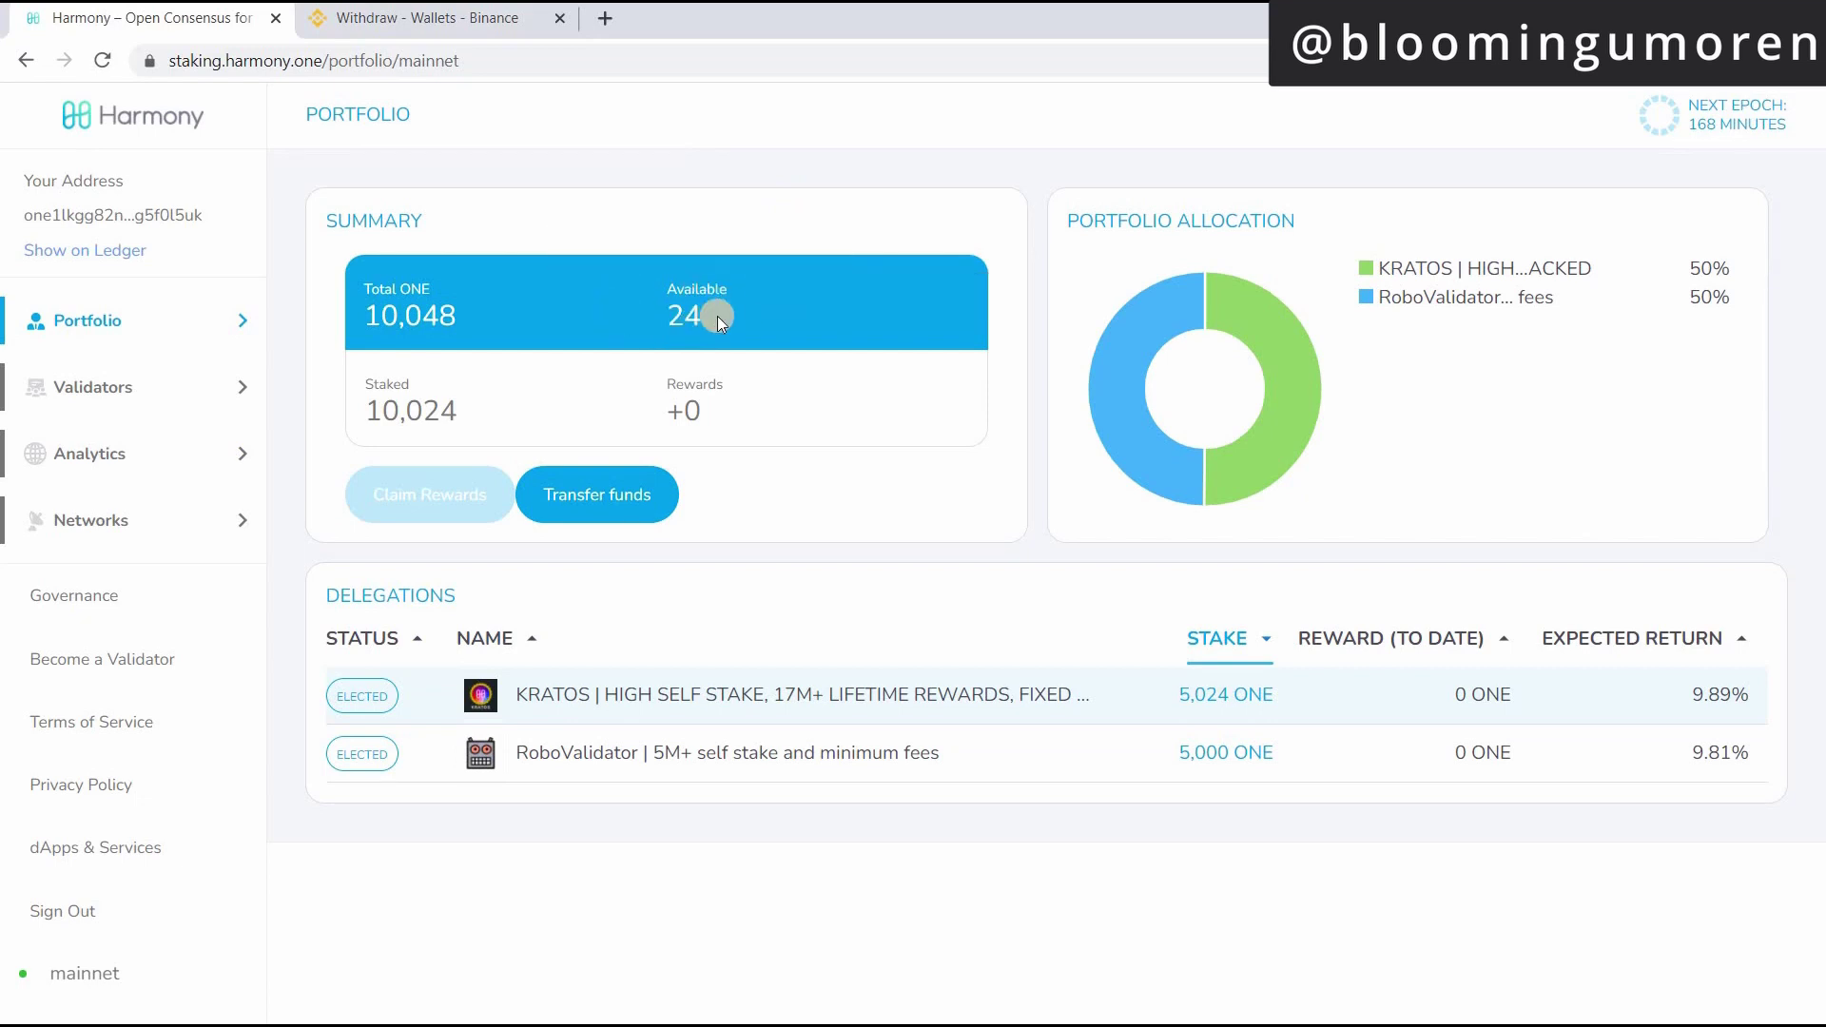